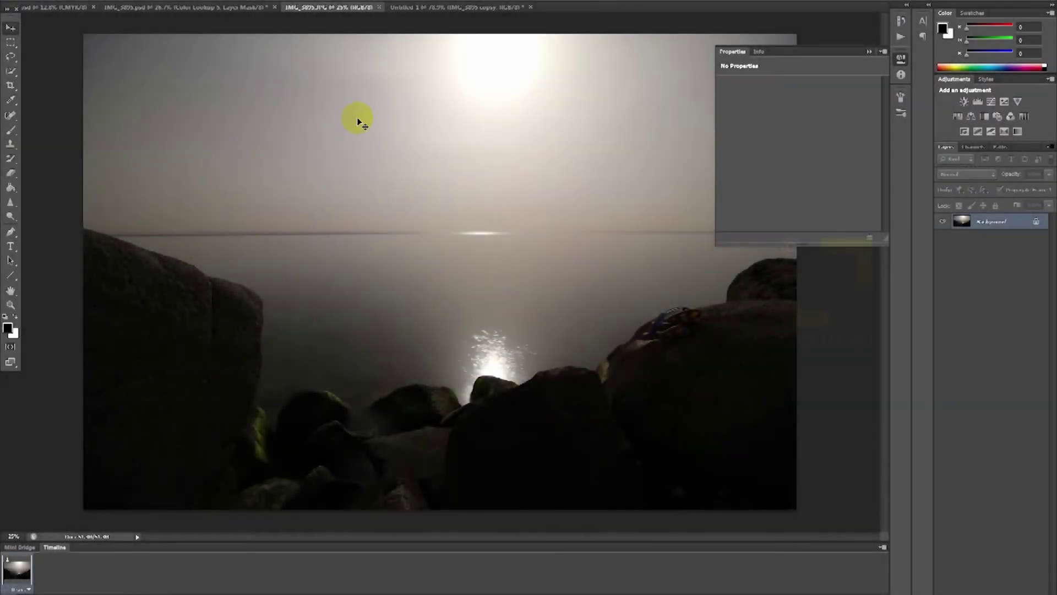
- Switch to IMG_5895.psd and turn on the Vibrance 1 adjustment
{"action": "left_click", "coordinate": [243, 7]}
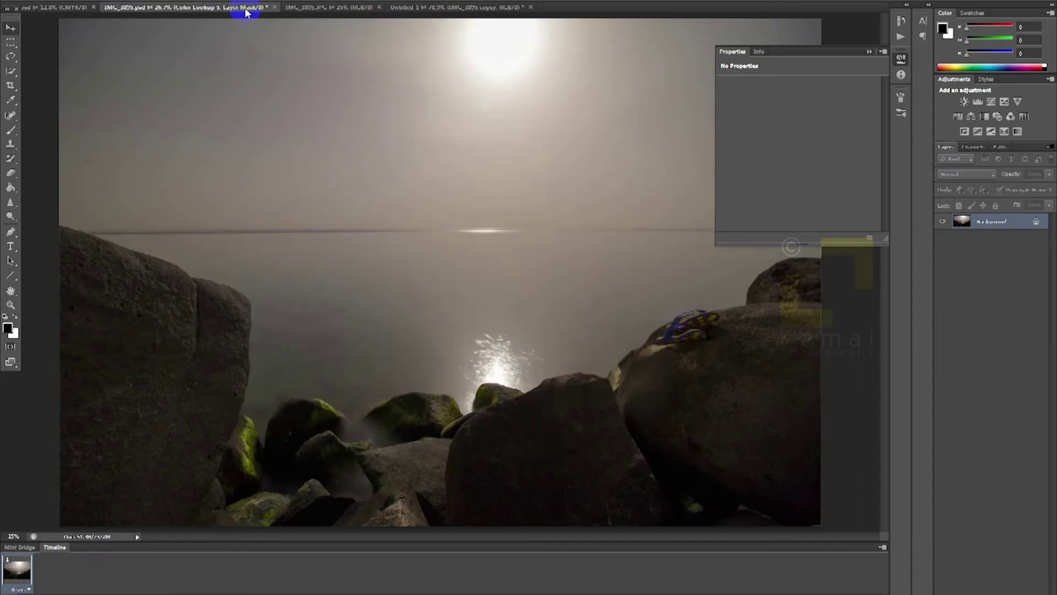
{"action": "left_click", "coordinate": [869, 51]}
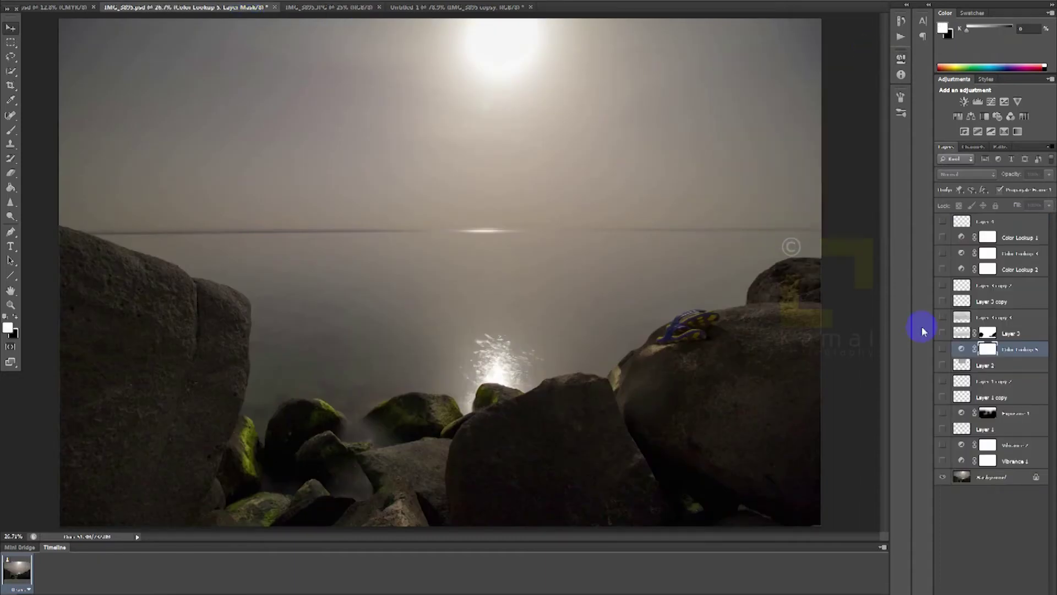
{"action": "double_click", "coordinate": [961, 461]}
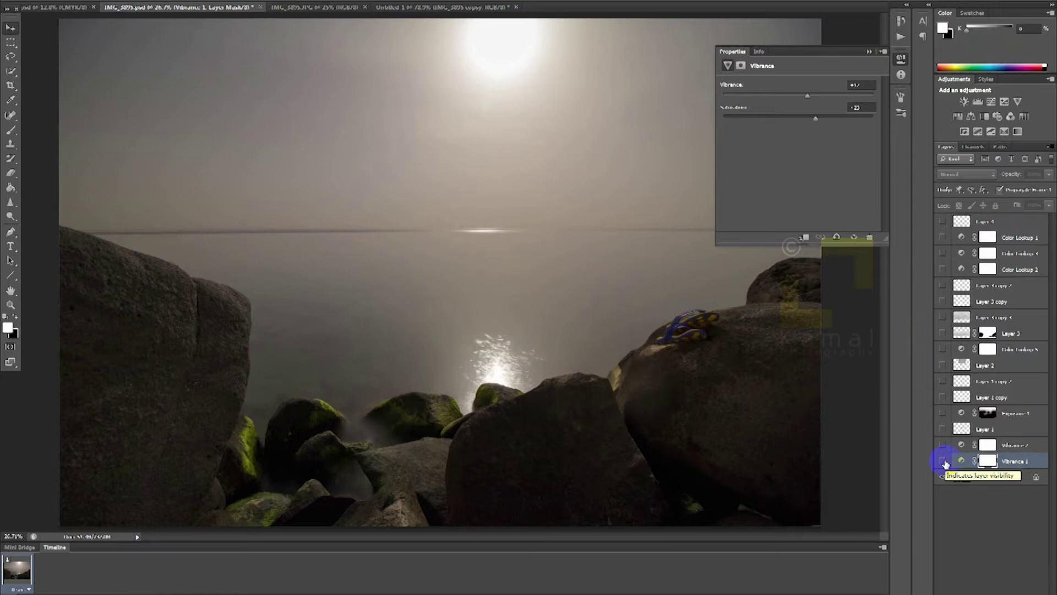
{"action": "left_click", "coordinate": [944, 461]}
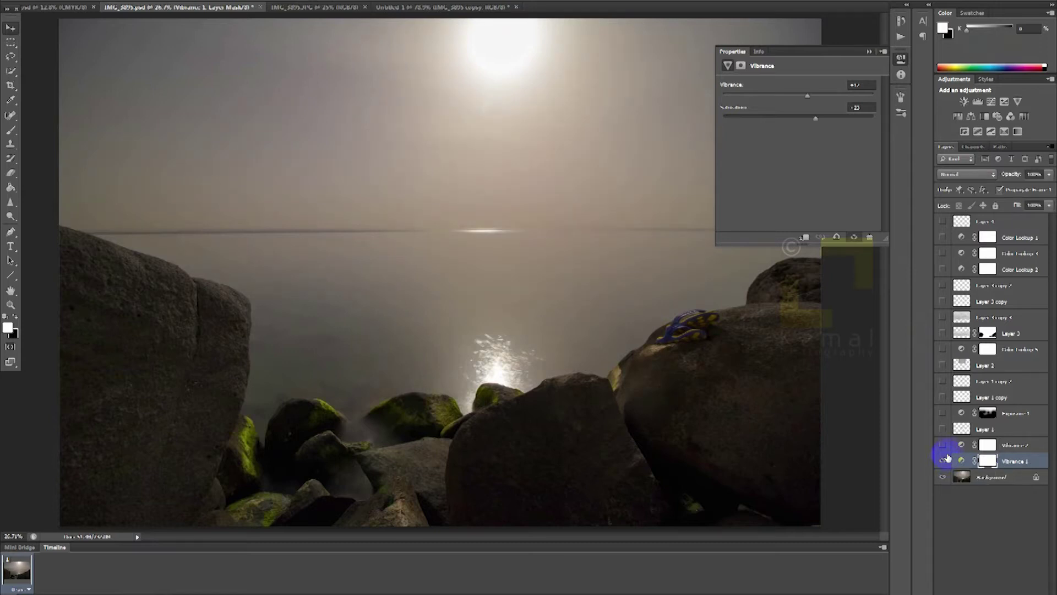
- Turn on Exposure 1 and view its settings at exposure 1.00, gamma 1.00
{"action": "left_click", "coordinate": [965, 430]}
{"action": "left_click", "coordinate": [942, 432]}
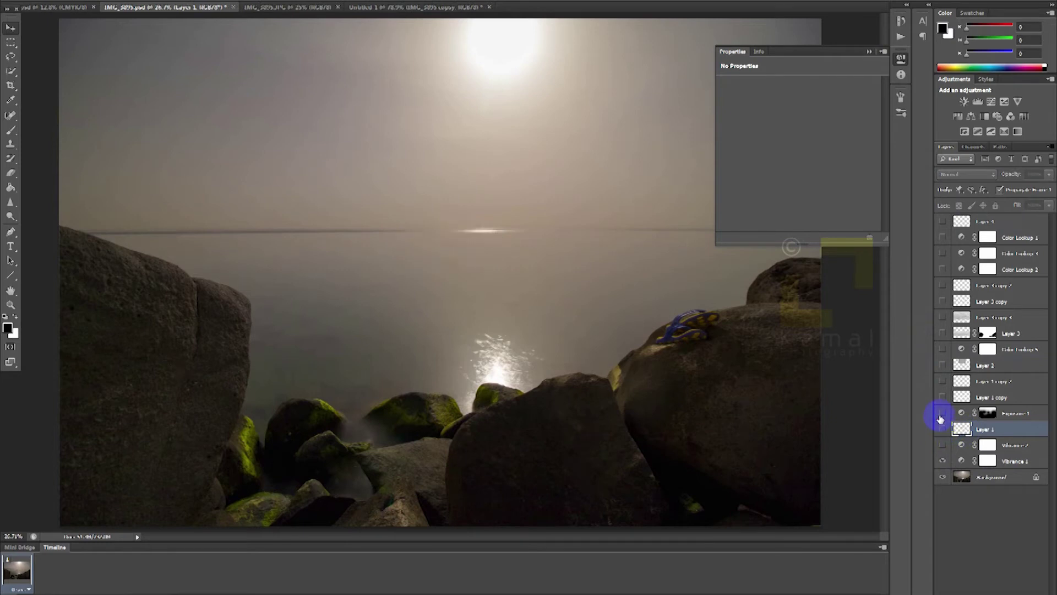
{"action": "left_click", "coordinate": [941, 417]}
{"action": "left_click", "coordinate": [961, 415]}
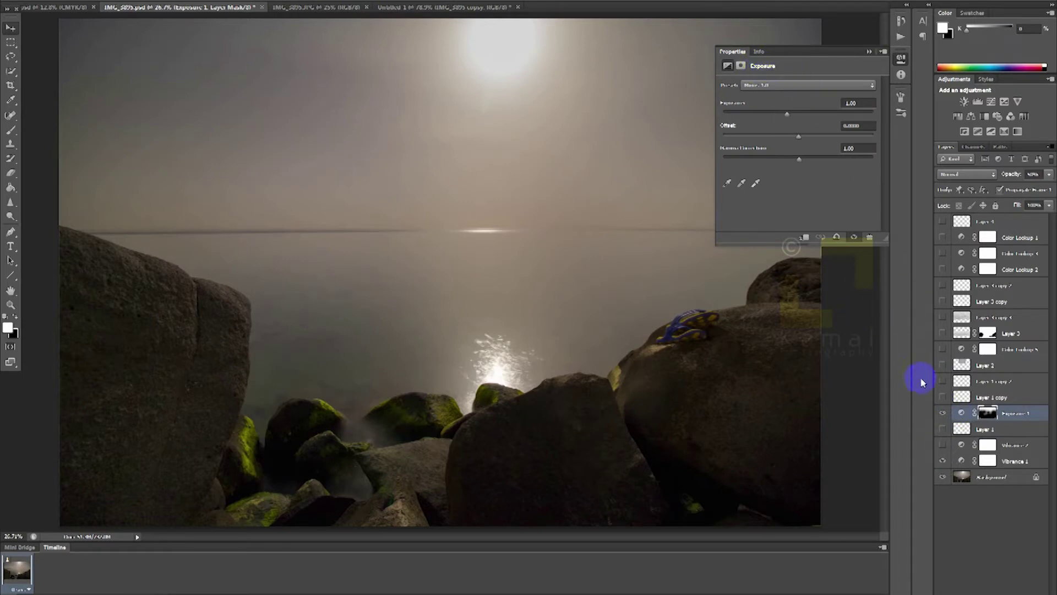
{"action": "left_click", "coordinate": [859, 102]}
- Show the boat layer, Layer 1 copy, centred in the view
{"action": "left_click", "coordinate": [951, 398]}
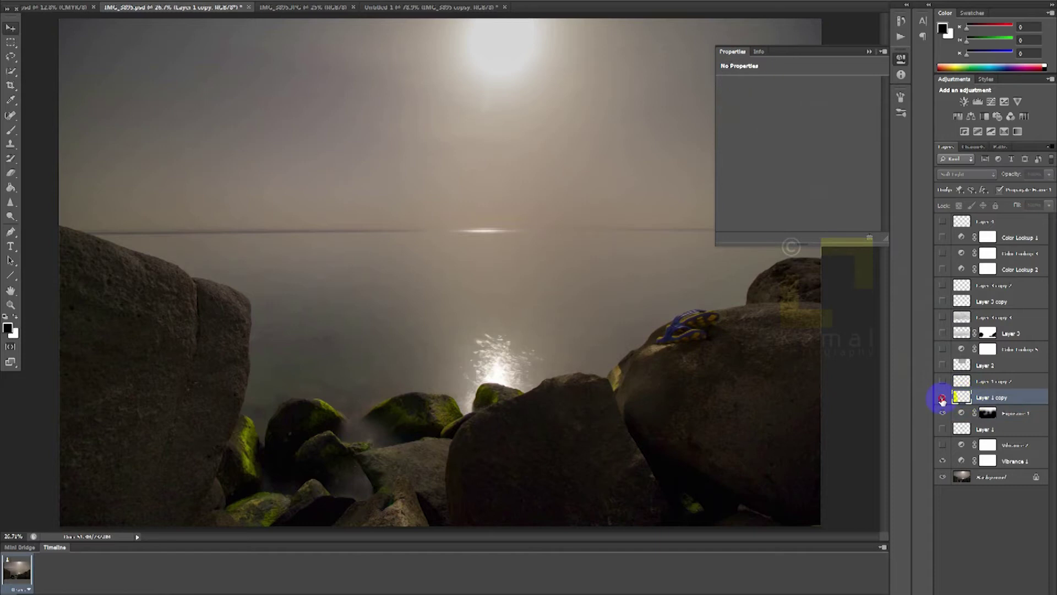
{"action": "scroll", "coordinate": [476, 244], "scroll_direction": "up", "scroll_amount": 4}
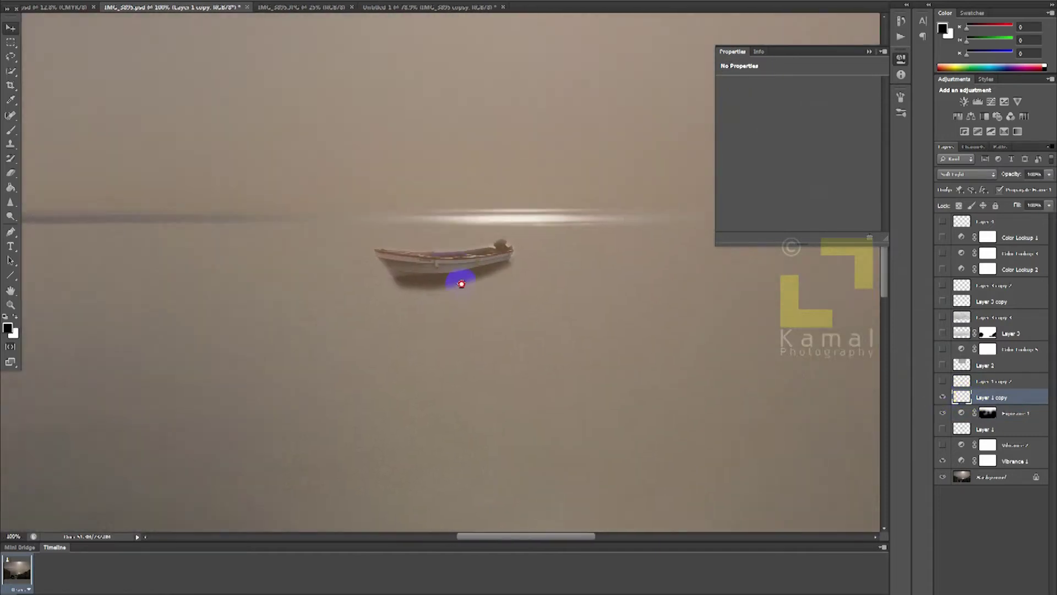
{"action": "left_click_drag", "start_coordinate": [461, 283], "coordinate": [444, 305]}
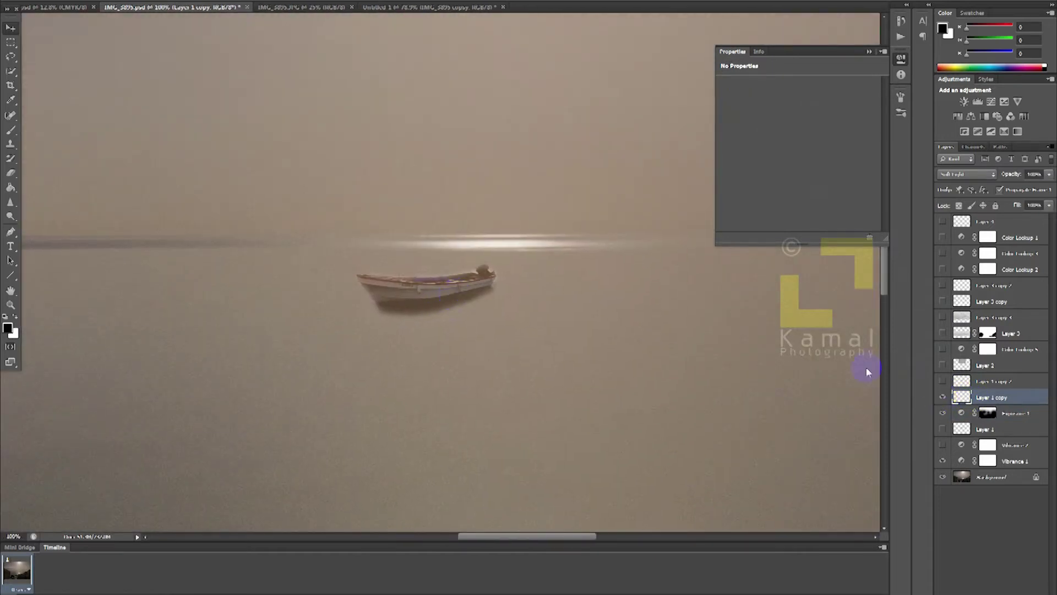
- Show the reflection layer, Layer 1 copy 2, and set its opacity to 10%
{"action": "left_click", "coordinate": [944, 381]}
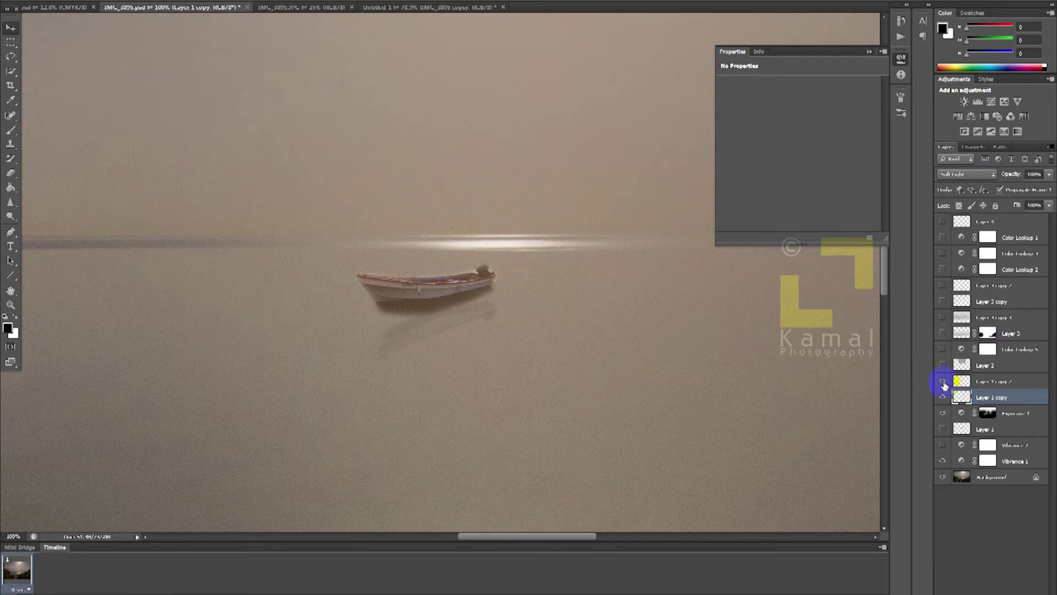
{"action": "left_click", "coordinate": [945, 381]}
{"action": "left_click", "coordinate": [961, 380]}
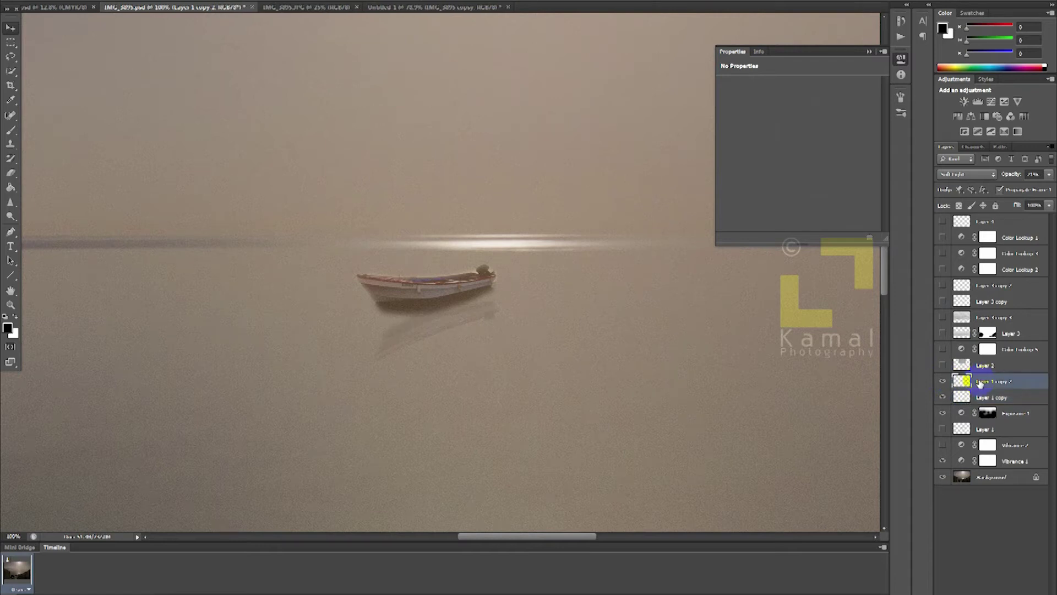
{"action": "left_click", "coordinate": [1033, 174]}
{"action": "type", "text": "100"}
{"action": "key", "text": "Return"}
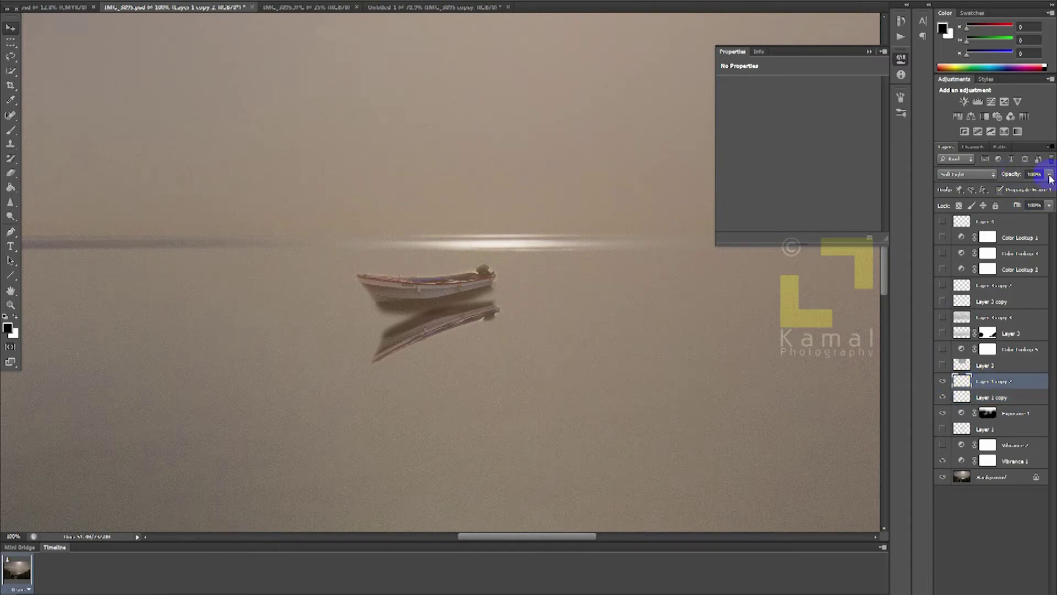
{"action": "key", "text": "Return"}
{"action": "type", "text": "0"}
{"action": "key", "text": "Return"}
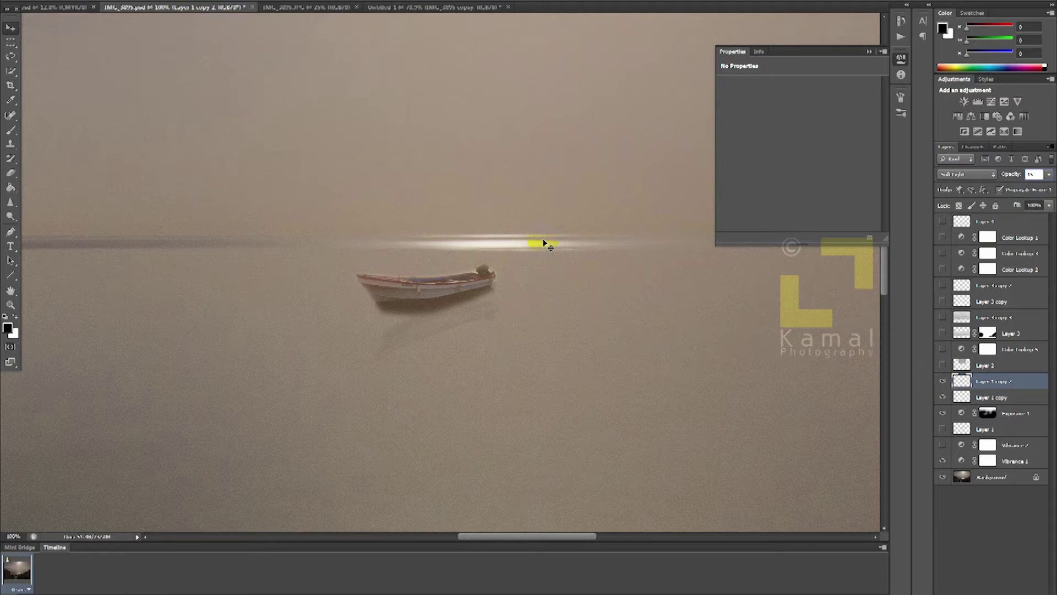
{"action": "scroll", "coordinate": [549, 244], "scroll_direction": "down", "scroll_amount": 5}
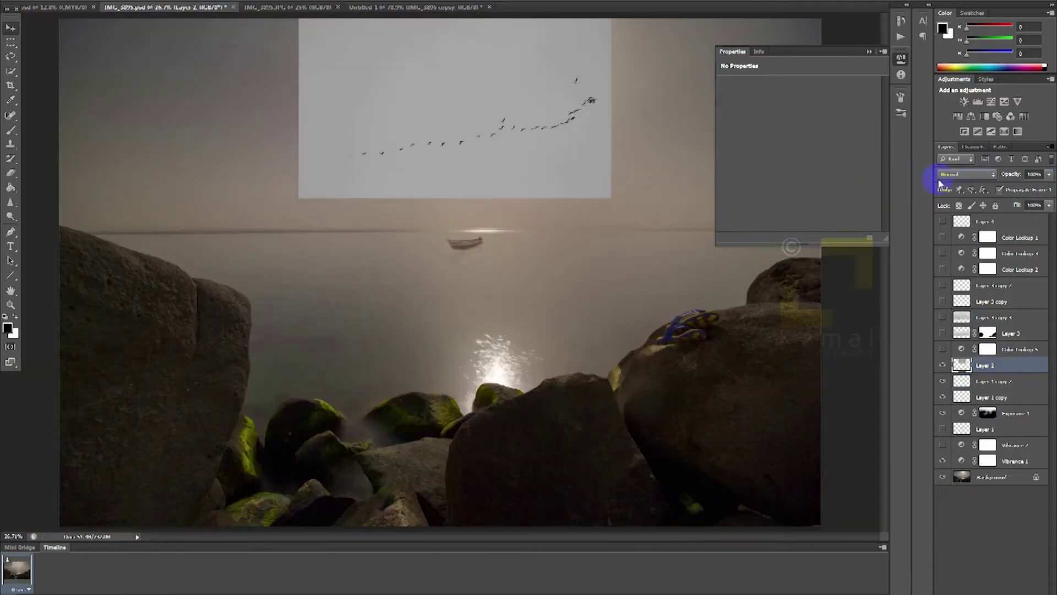
- Set the birds layer, Layer 2, to Pin Light blend mode and fit the image on screen
{"action": "left_click", "coordinate": [959, 175]}
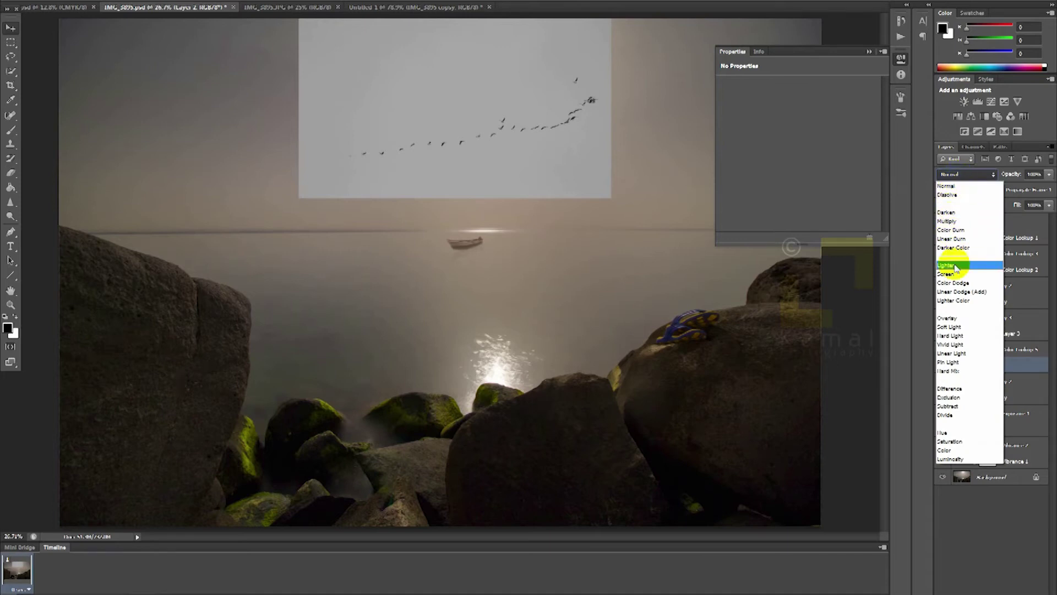
{"action": "left_click", "coordinate": [948, 362]}
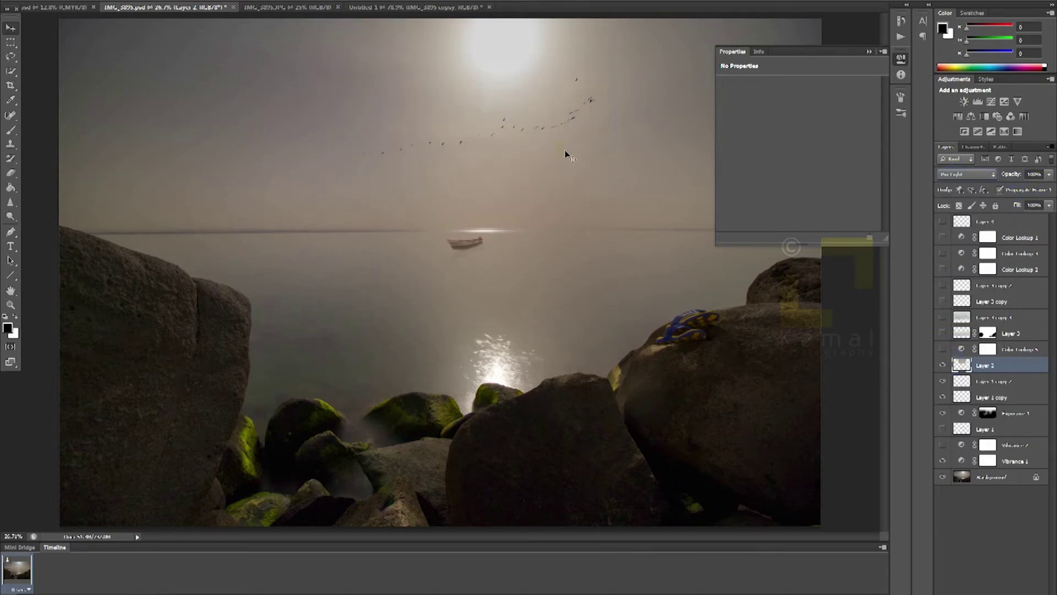
{"action": "scroll", "coordinate": [527, 117], "scroll_direction": "up", "scroll_amount": 5}
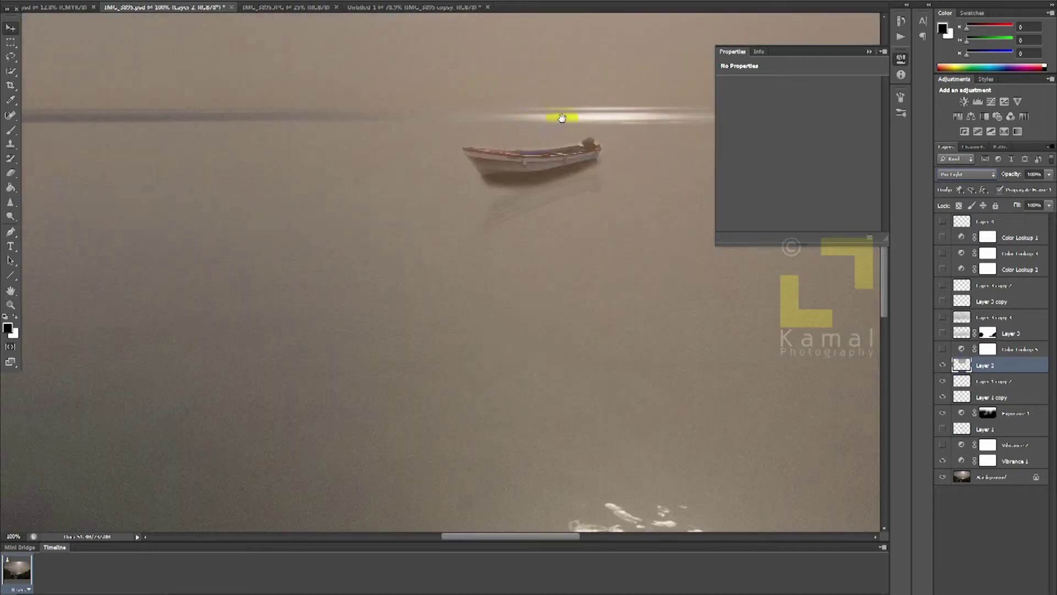
{"action": "scroll", "coordinate": [560, 115], "scroll_direction": "up", "scroll_amount": 5}
{"action": "scroll", "coordinate": [531, 205], "scroll_direction": "up", "scroll_amount": 10}
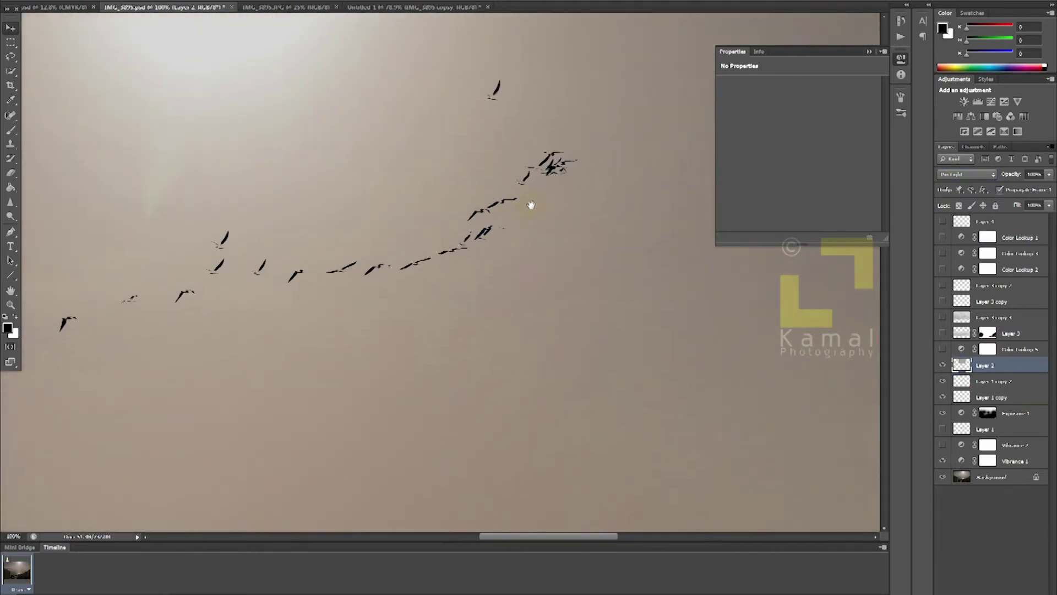
{"action": "key", "text": "ctrl+0"}
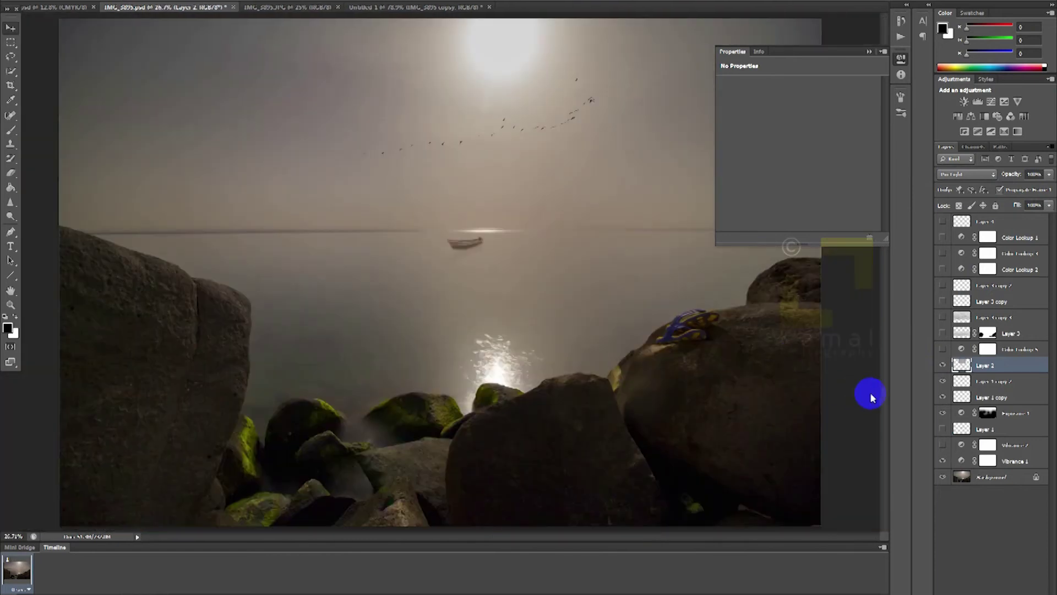
- Add a NightFromDay Color Lookup layer above Layer 2 at lowered opacity
{"action": "left_click", "coordinate": [960, 350]}
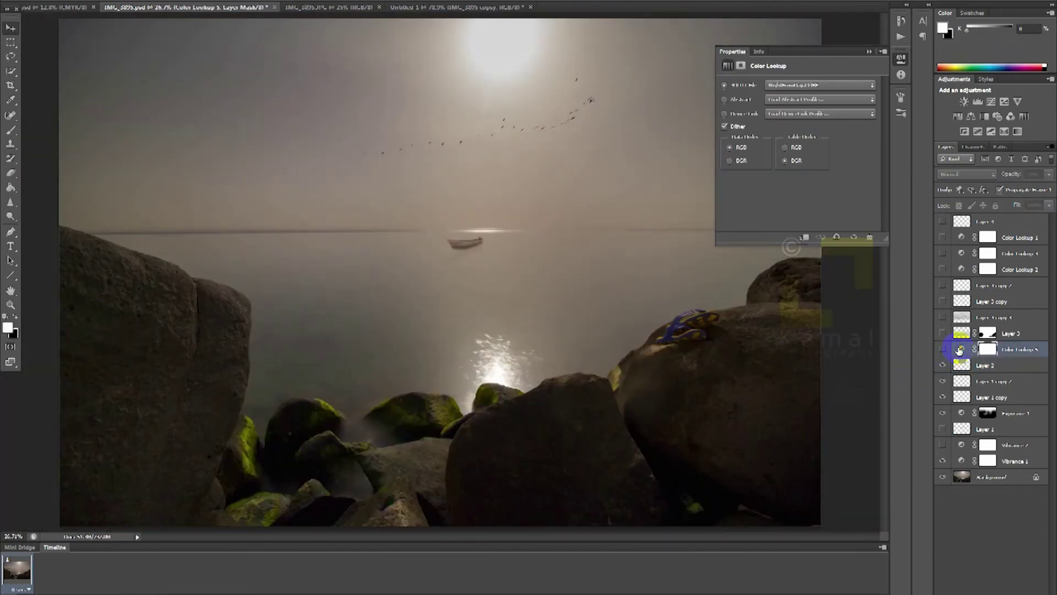
{"action": "left_click", "coordinate": [975, 366]}
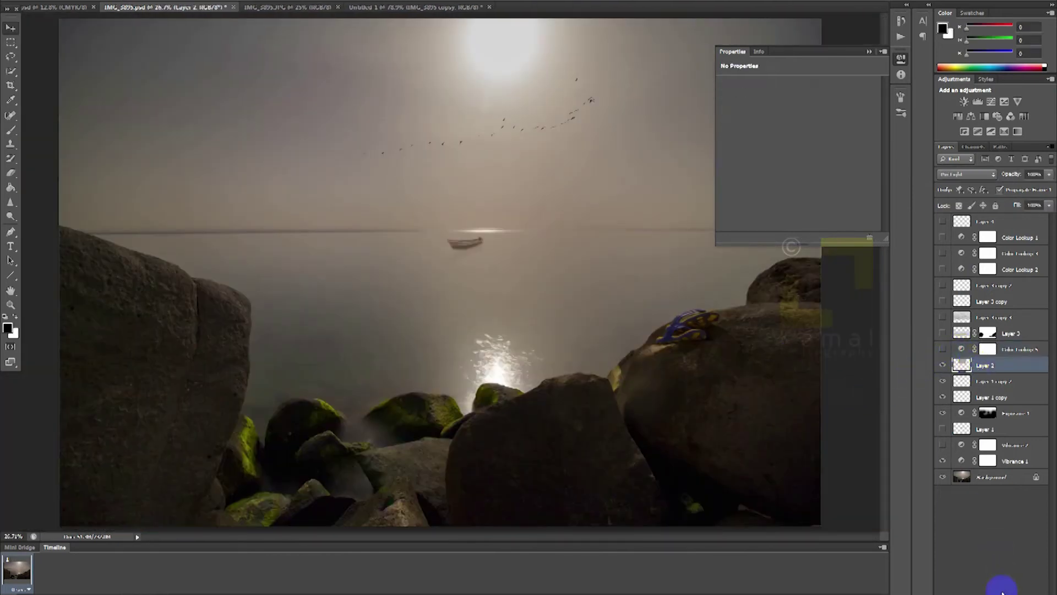
{"action": "left_click", "coordinate": [1001, 585]}
{"action": "left_click", "coordinate": [978, 526]}
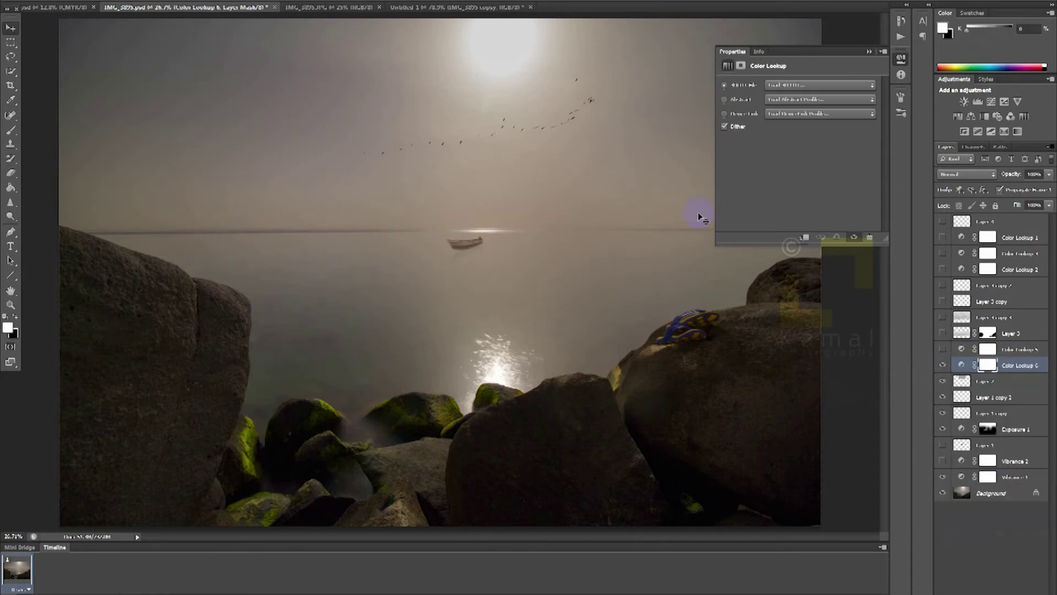
{"action": "left_click", "coordinate": [793, 85]}
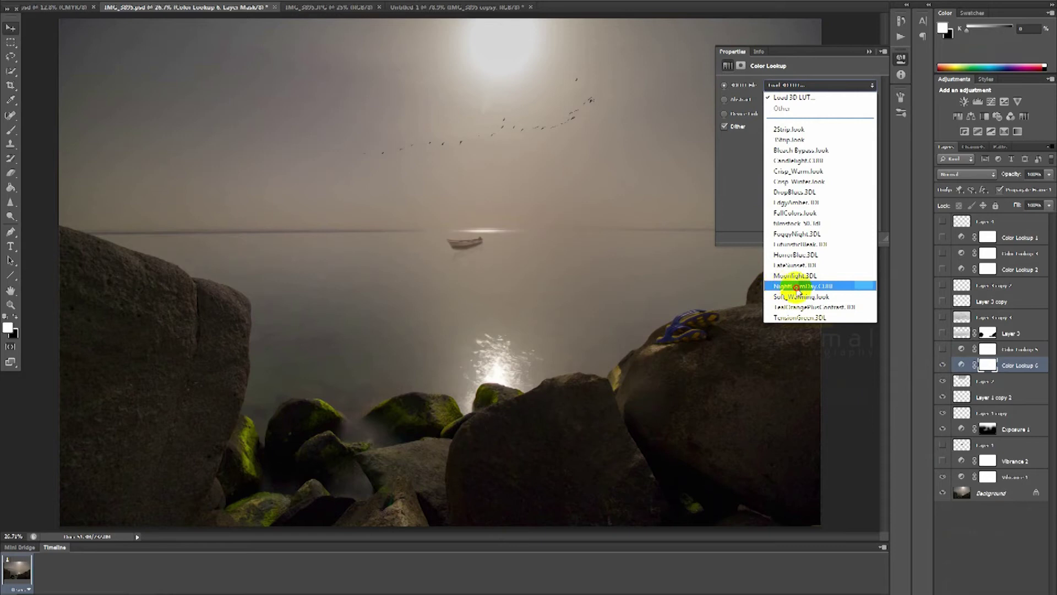
{"action": "left_click", "coordinate": [797, 287]}
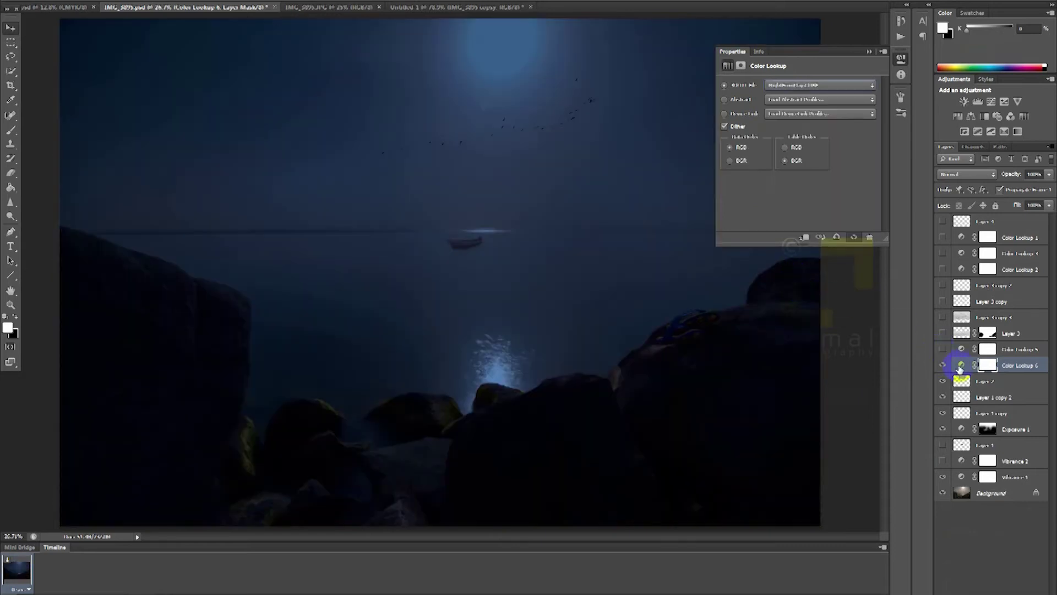
{"action": "left_click", "coordinate": [961, 365]}
{"action": "type", "text": "0"}
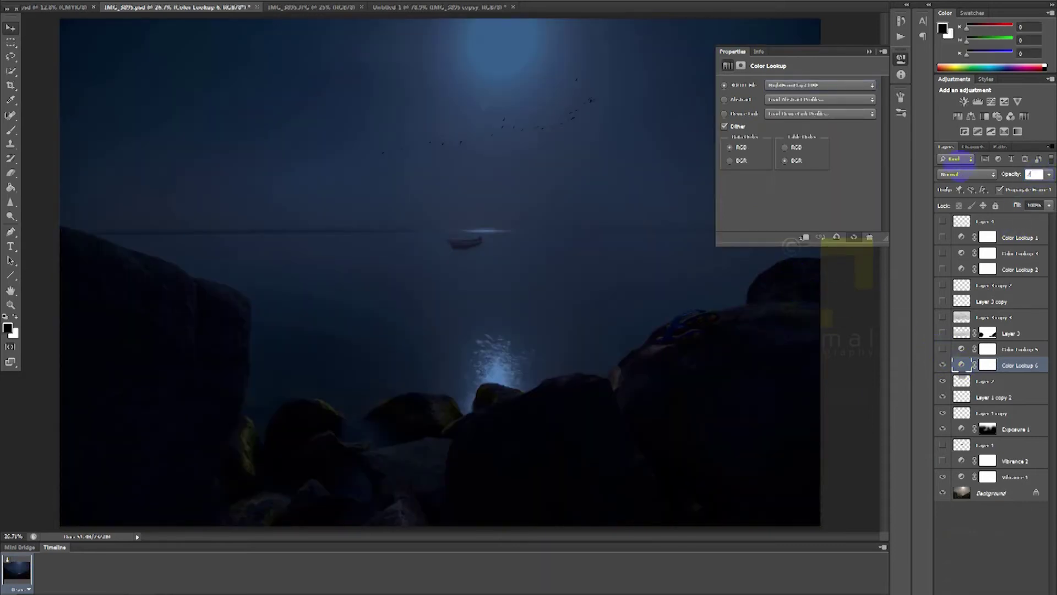
{"action": "key", "text": "Return"}
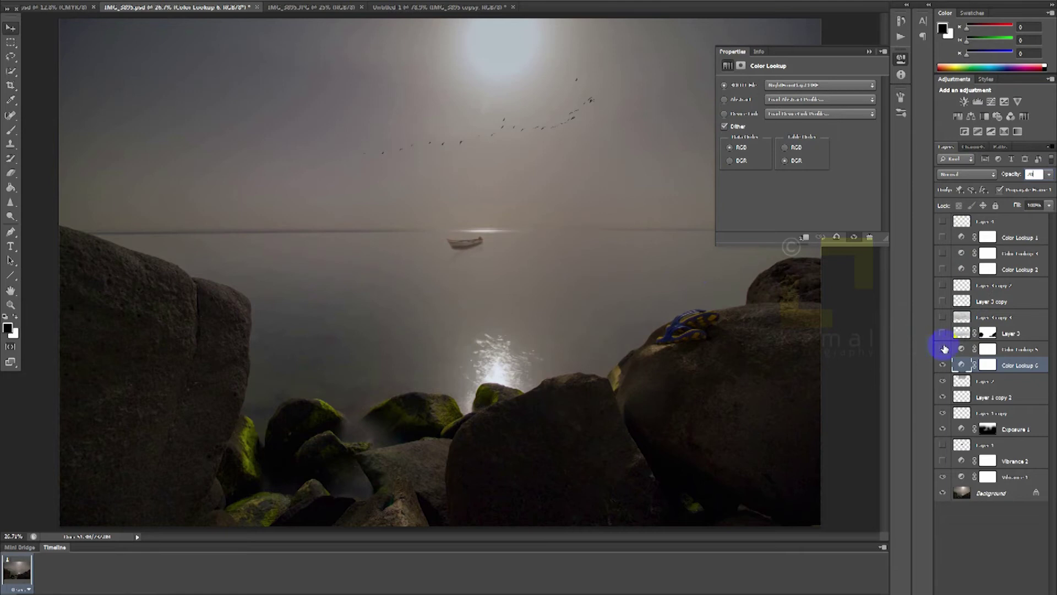
- Show Layer 3 and its copies for fog, briefly previewing Color Lookup 2, and select Layer 3 copy 2
{"action": "left_click", "coordinate": [944, 334]}
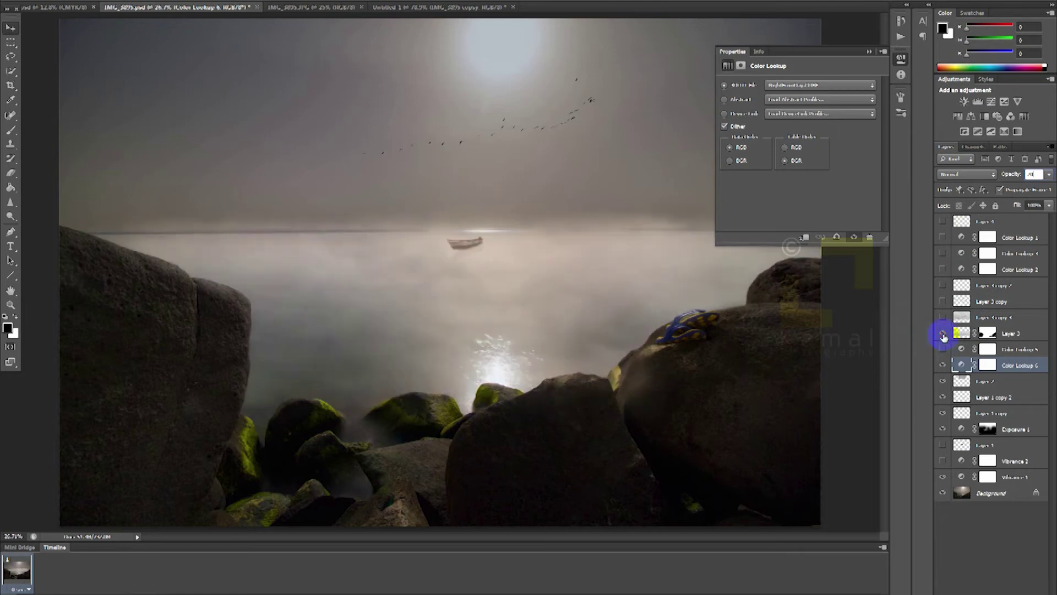
{"action": "left_click", "coordinate": [943, 317]}
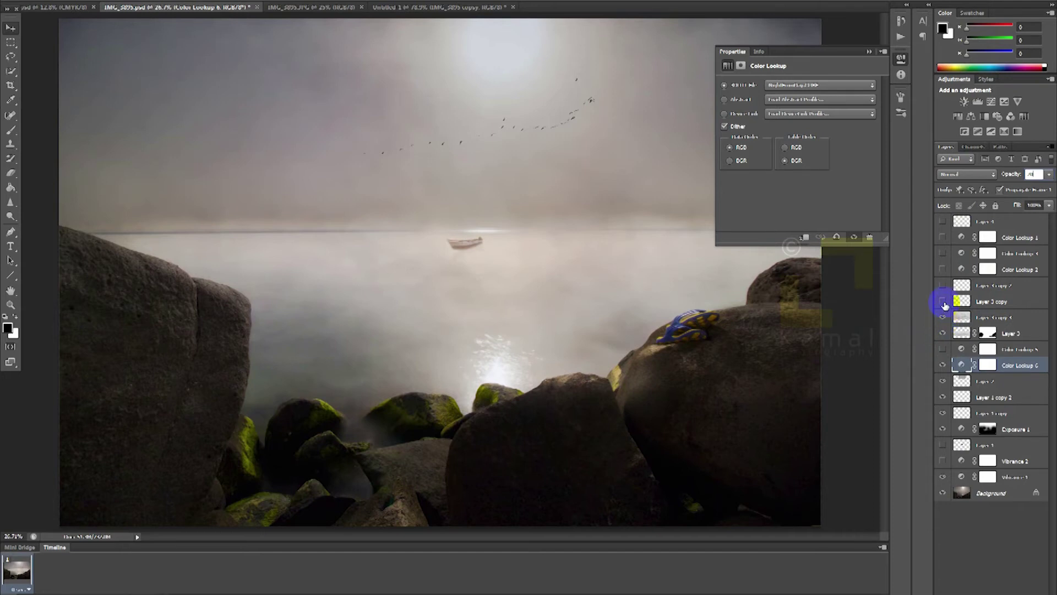
{"action": "left_click", "coordinate": [943, 302]}
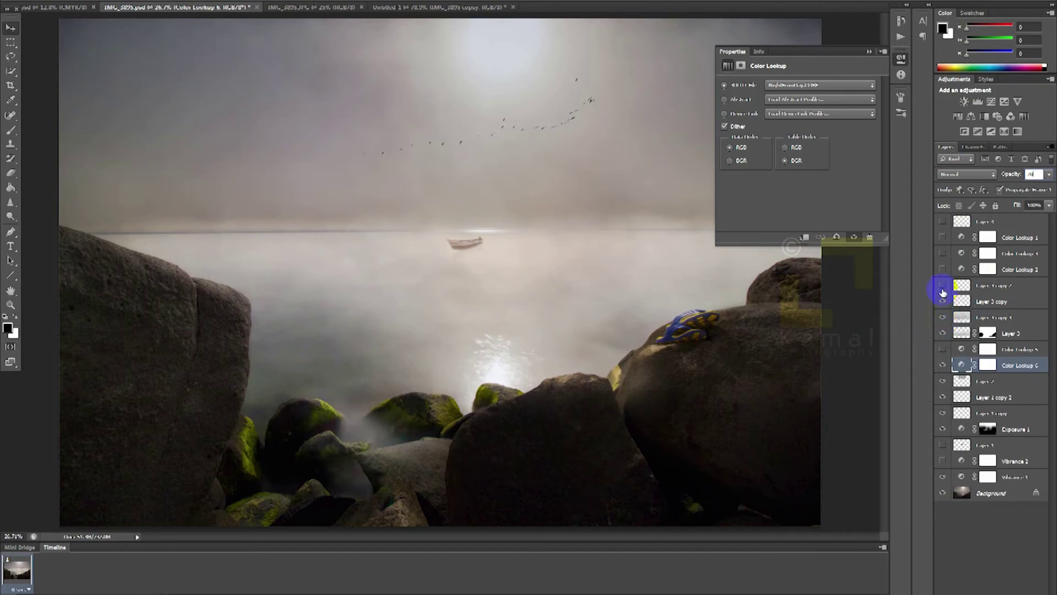
{"action": "left_click", "coordinate": [943, 287]}
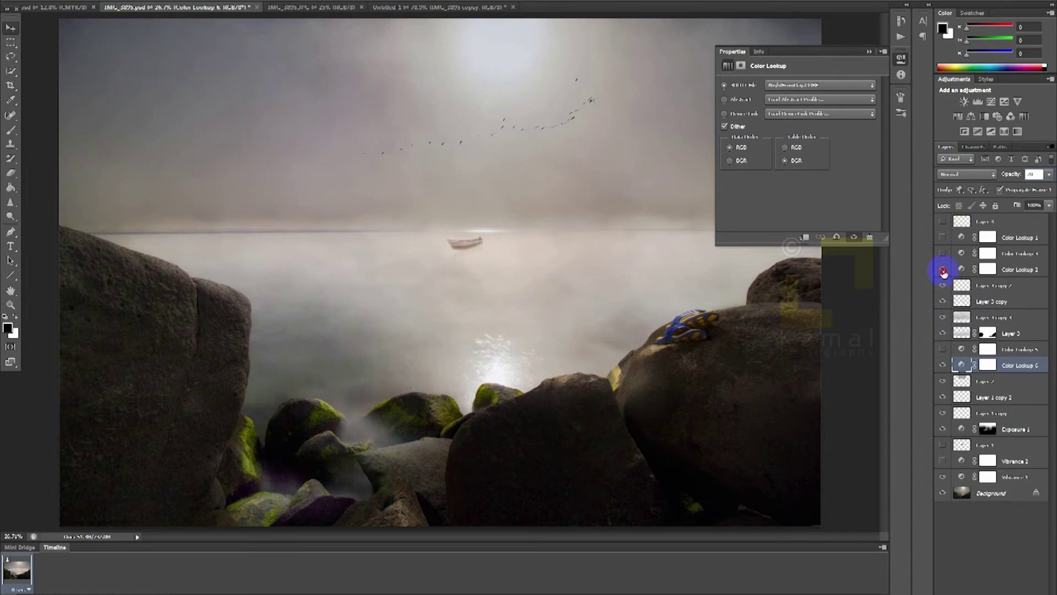
{"action": "left_click", "coordinate": [943, 270]}
{"action": "left_click", "coordinate": [943, 270]}
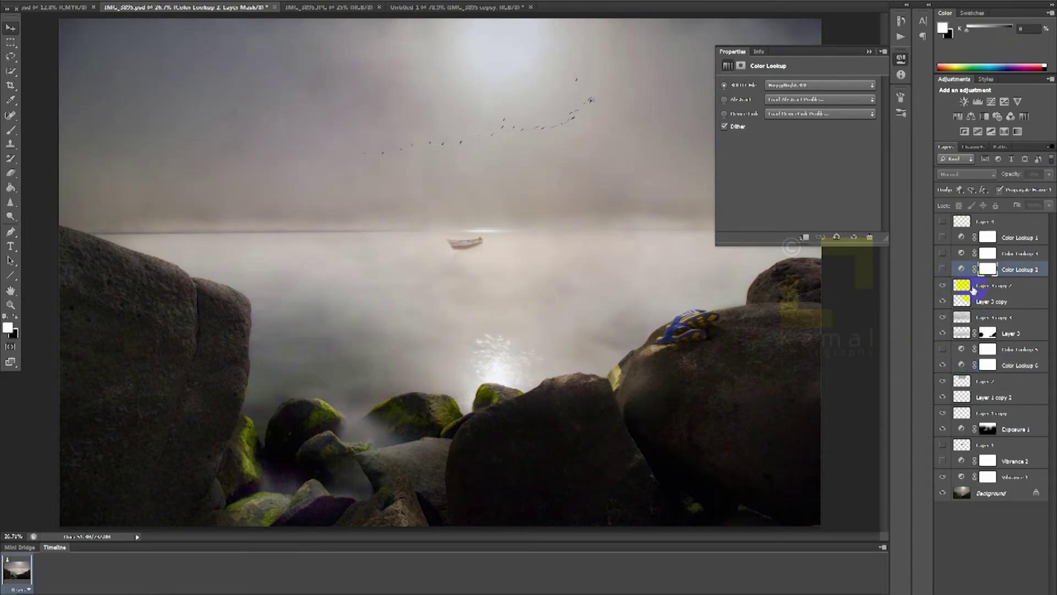
{"action": "left_click", "coordinate": [973, 287]}
{"action": "left_click", "coordinate": [993, 586]}
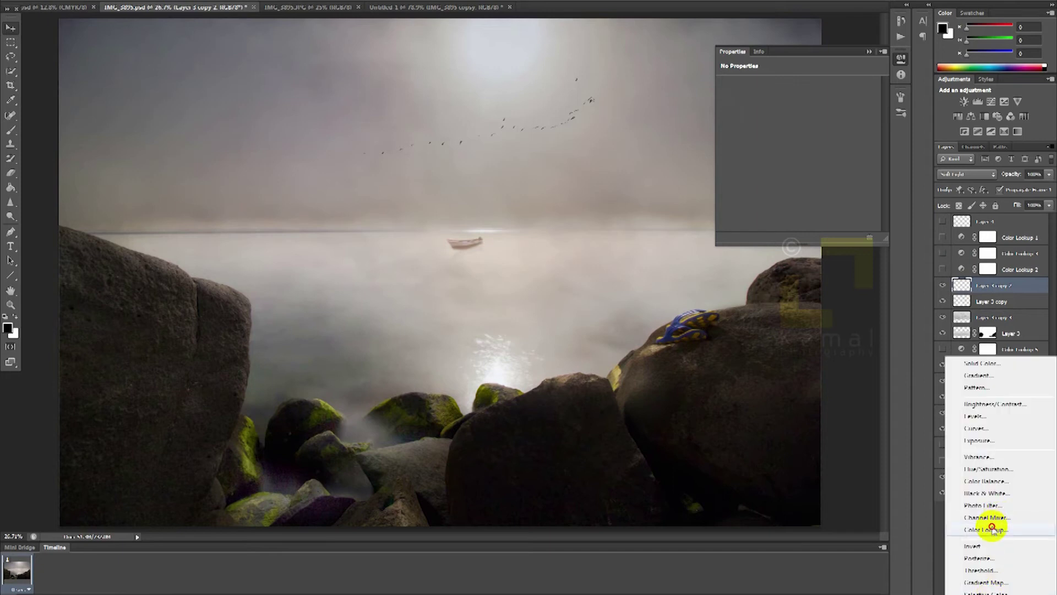
- Add a FoggyNight.3DL Color Lookup layer, Color Lookup 7, faded to 4% opacity
{"action": "left_click", "coordinate": [993, 530]}
{"action": "left_click", "coordinate": [817, 85]}
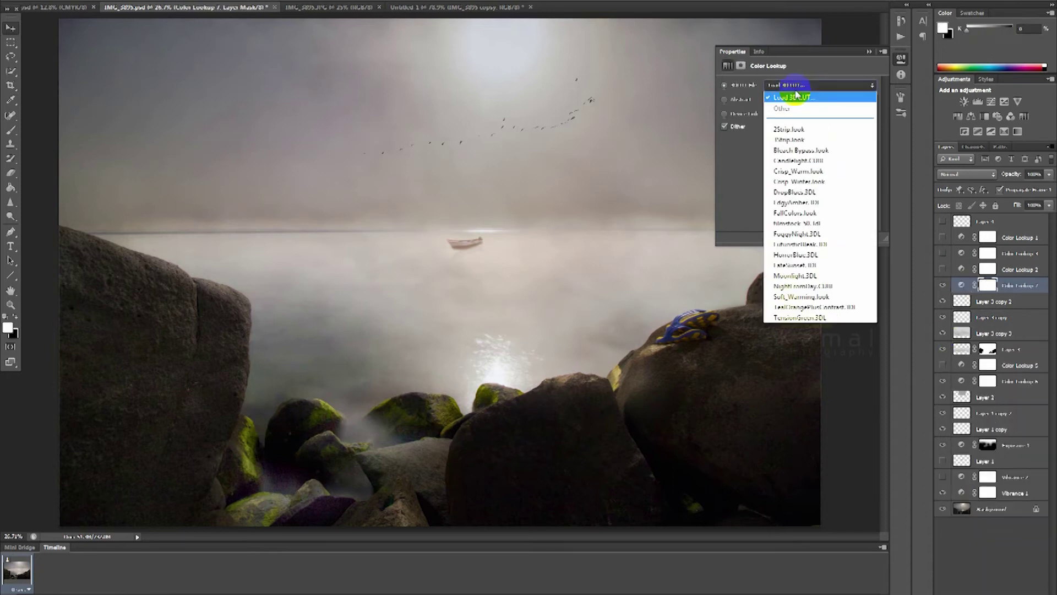
{"action": "left_click", "coordinate": [797, 234]}
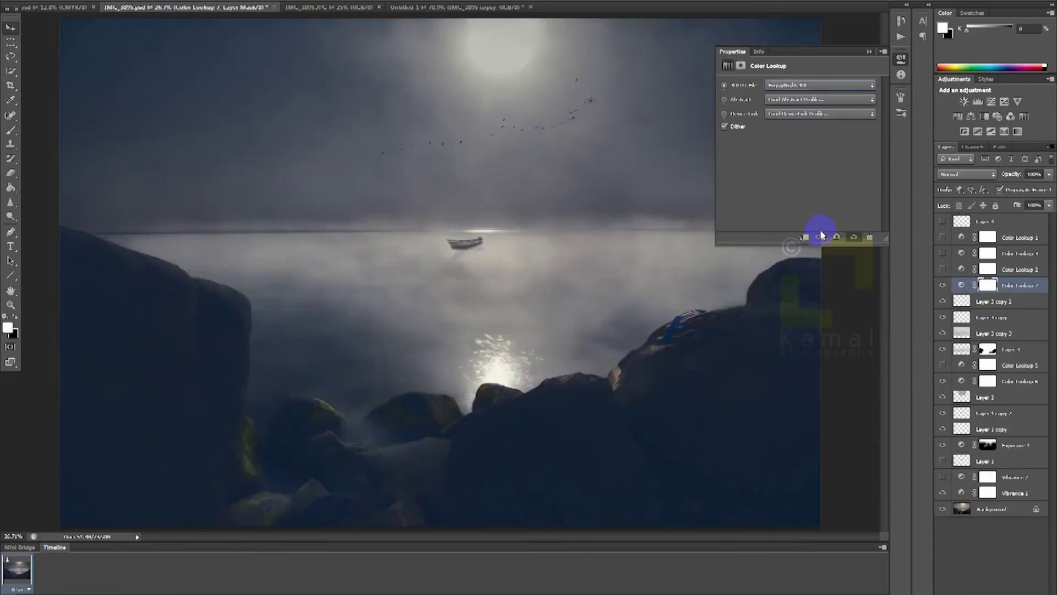
{"action": "left_click", "coordinate": [961, 285]}
{"action": "left_click", "coordinate": [1035, 174]}
{"action": "type", "text": "40"}
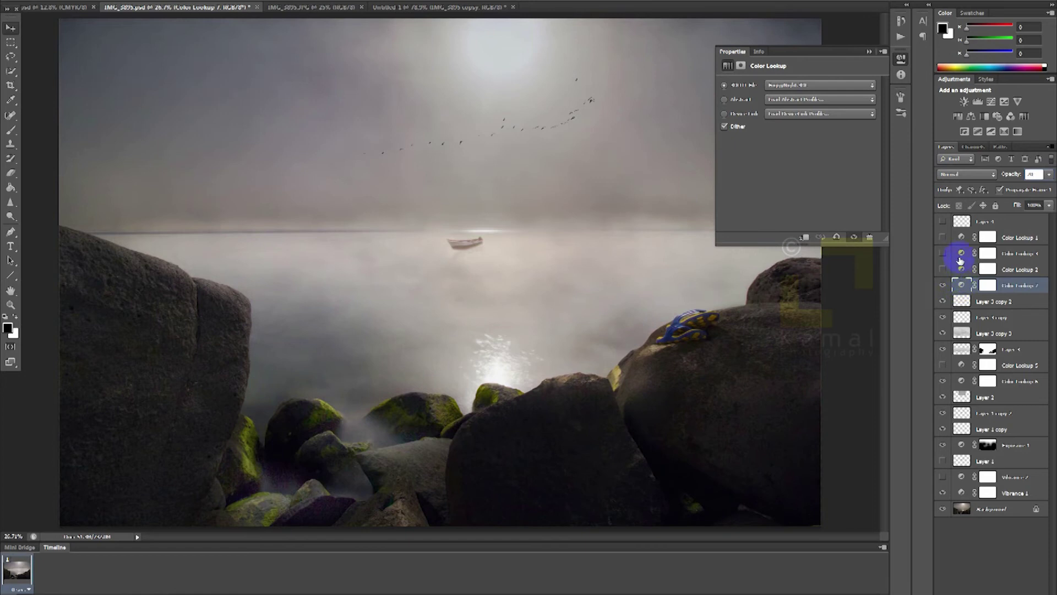
{"action": "left_click", "coordinate": [961, 257]}
{"action": "left_click", "coordinate": [968, 284]}
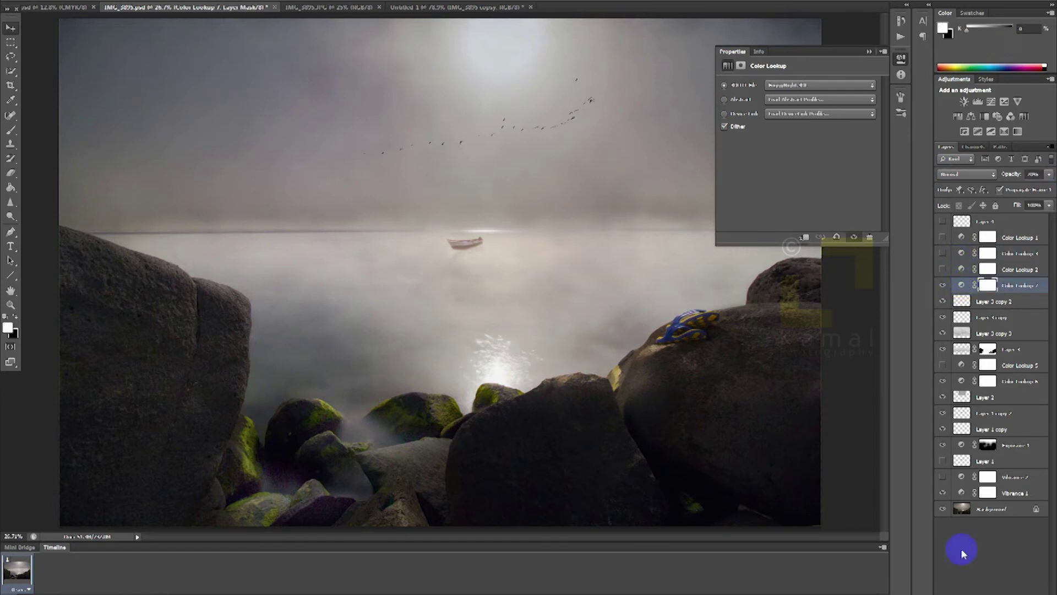
- Add a HorrorBlue.3DL Color Lookup layer, Color Lookup 8, at 10% opacity
{"action": "left_click", "coordinate": [985, 586]}
{"action": "left_click", "coordinate": [985, 528]}
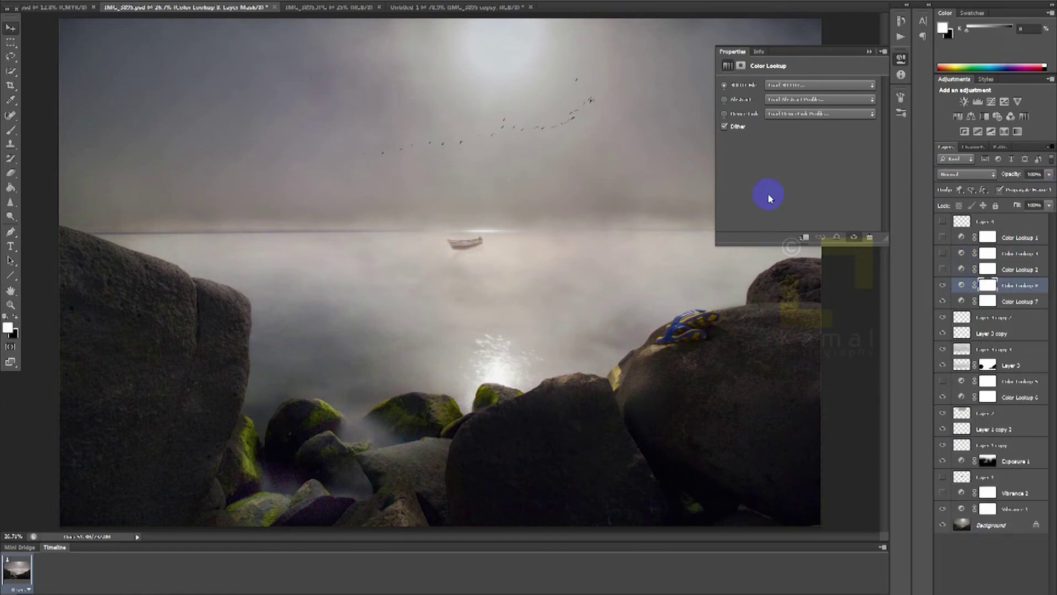
{"action": "left_click", "coordinate": [773, 87]}
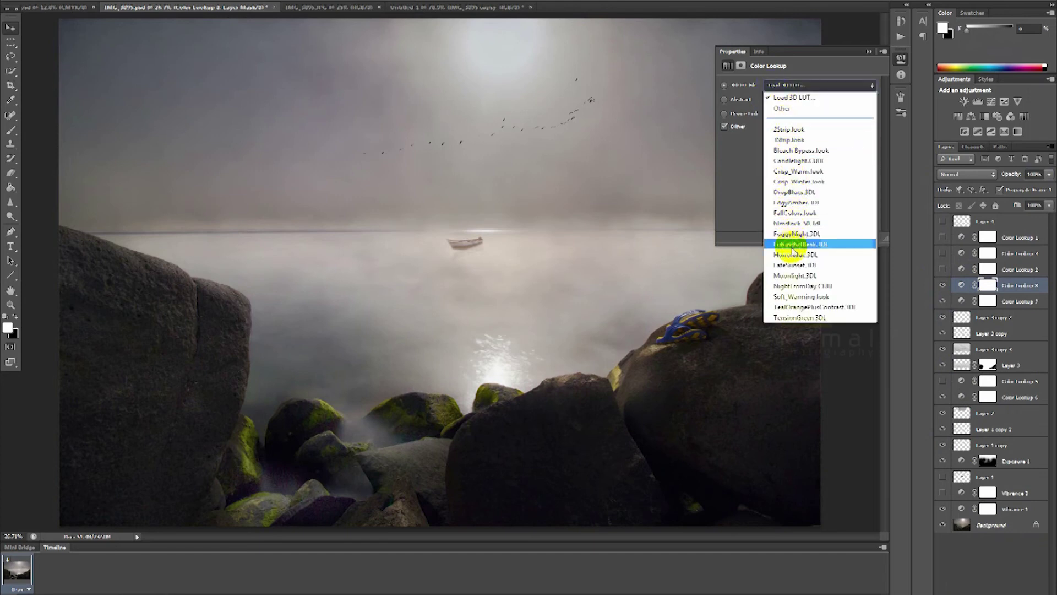
{"action": "left_click", "coordinate": [789, 256]}
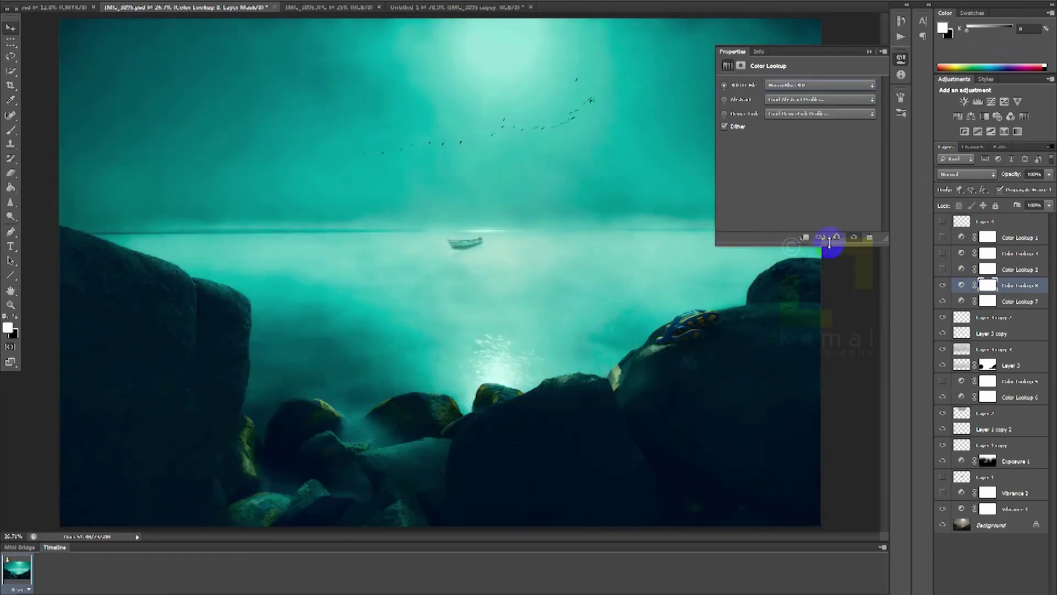
{"action": "left_click", "coordinate": [960, 286]}
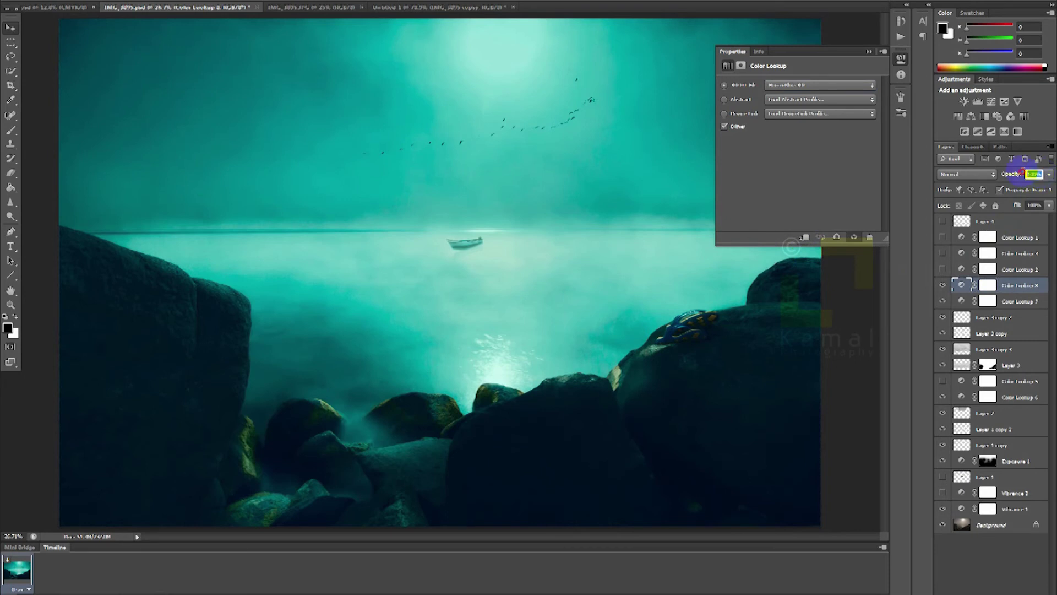
{"action": "type", "text": "10"}
{"action": "left_click", "coordinate": [962, 237]}
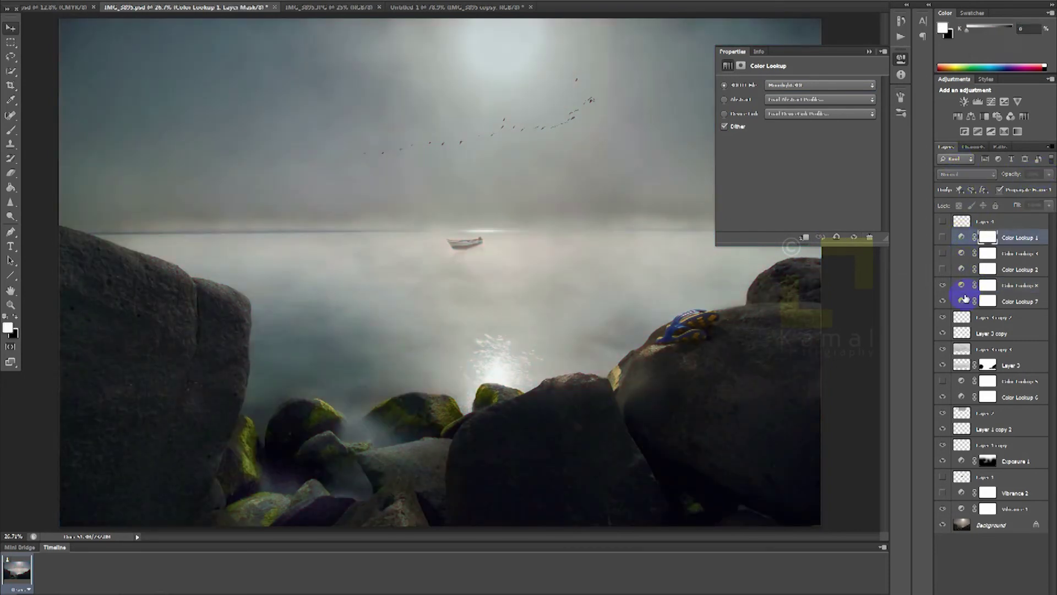
{"action": "left_click", "coordinate": [962, 285]}
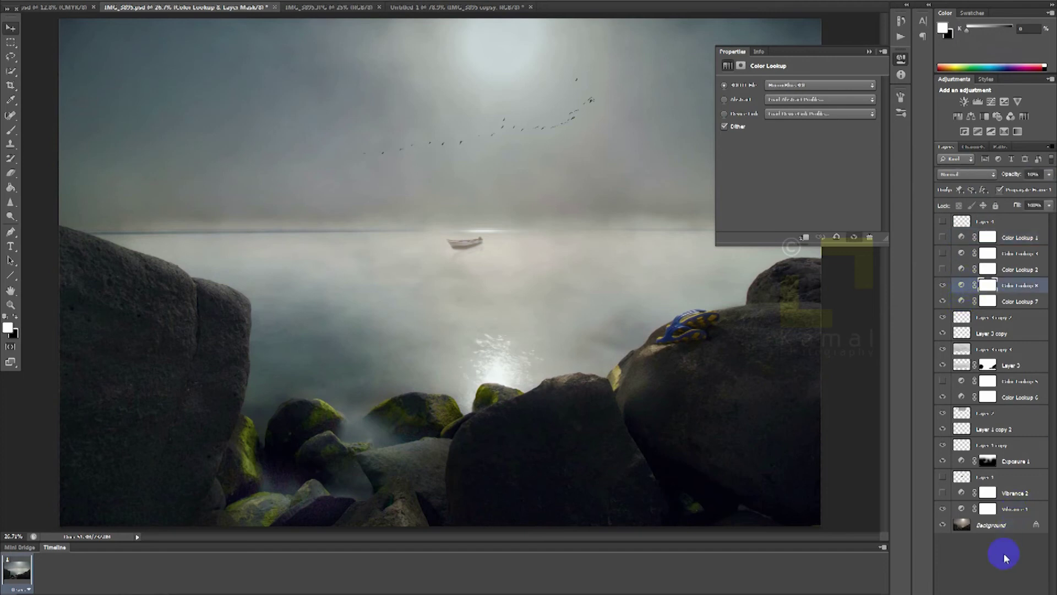
{"action": "left_click", "coordinate": [997, 589]}
- Add a Moonlight.3DL Color Lookup layer at 50% opacity and close the Properties panel
{"action": "left_click", "coordinate": [994, 525]}
{"action": "left_click", "coordinate": [805, 86]}
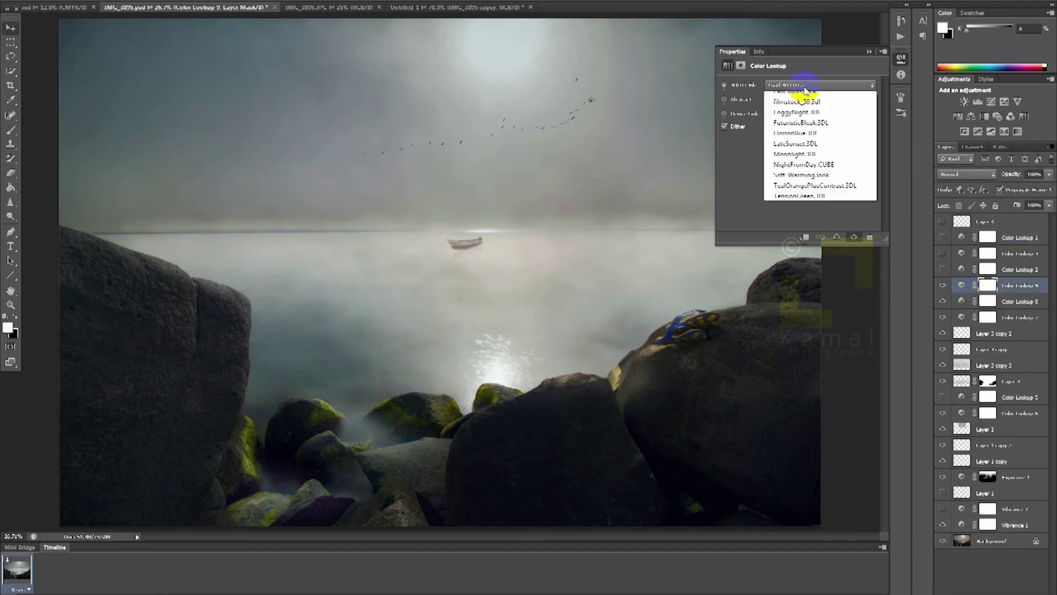
{"action": "left_click", "coordinate": [793, 276]}
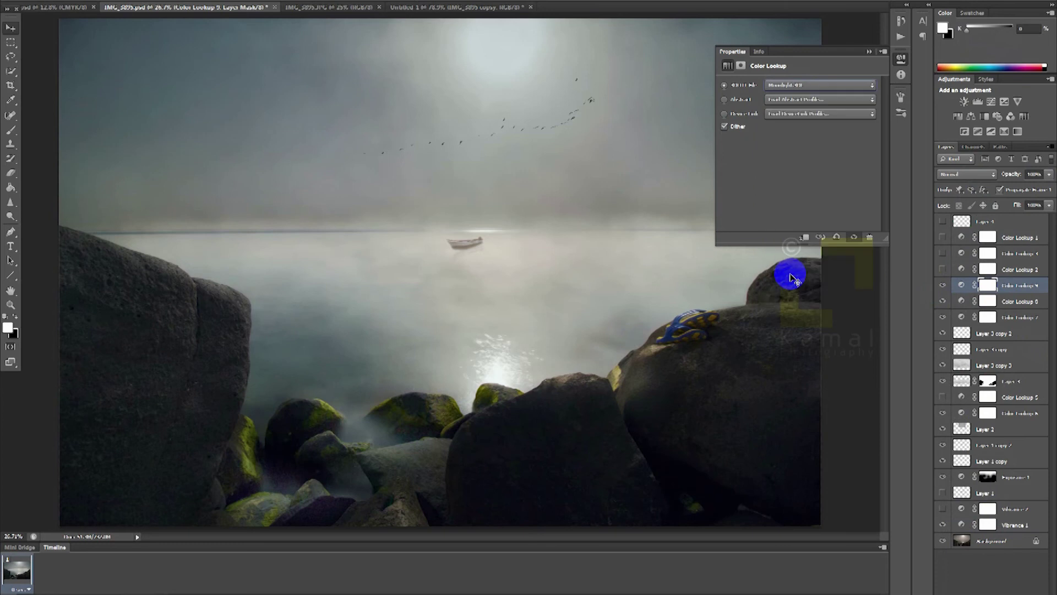
{"action": "left_click", "coordinate": [961, 284]}
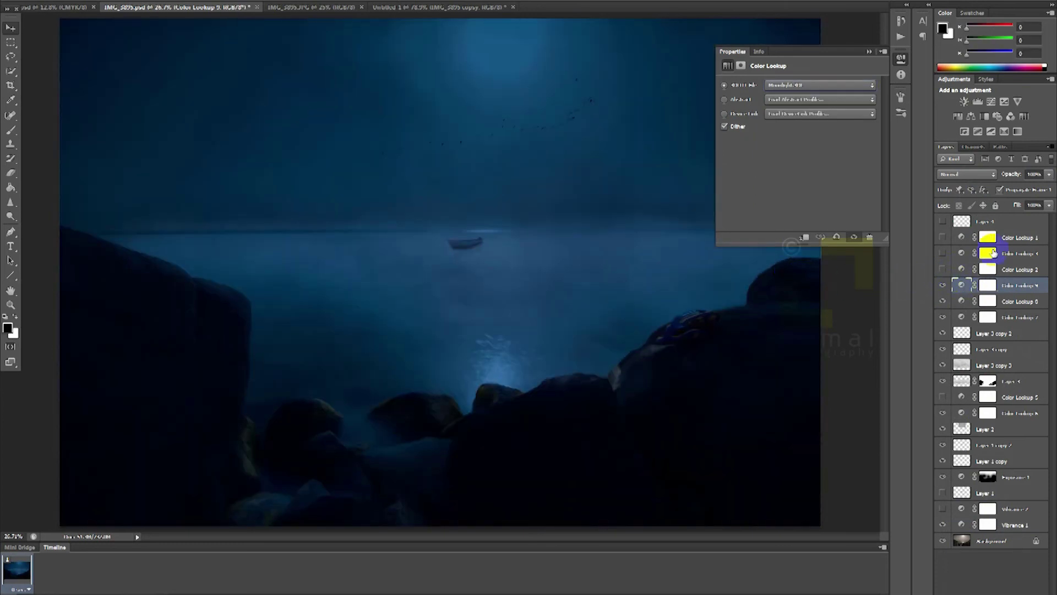
{"action": "left_click", "coordinate": [1015, 169]}
{"action": "type", "text": "50"}
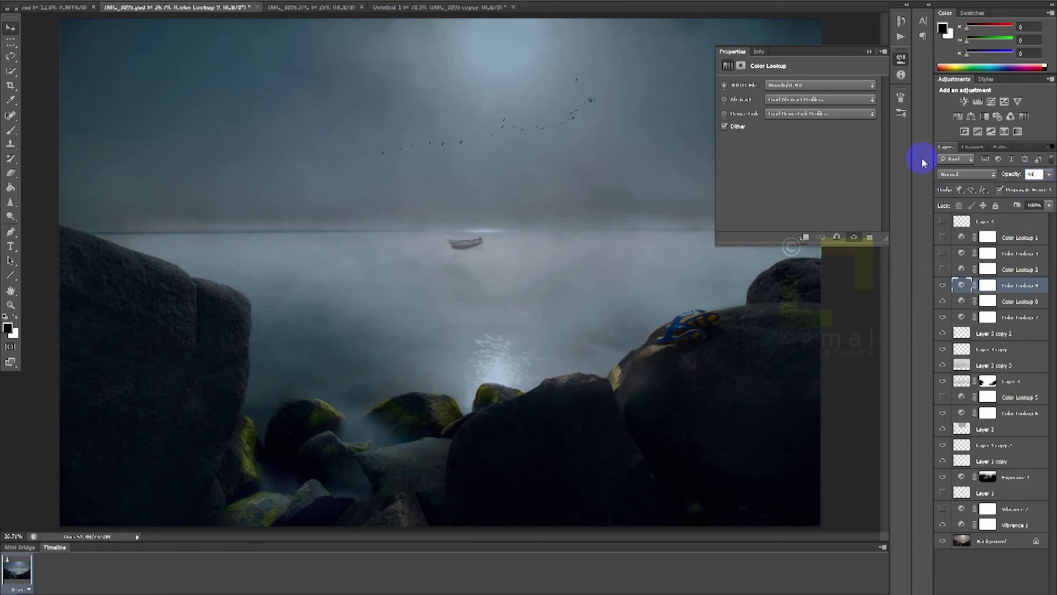
{"action": "left_click", "coordinate": [868, 52]}
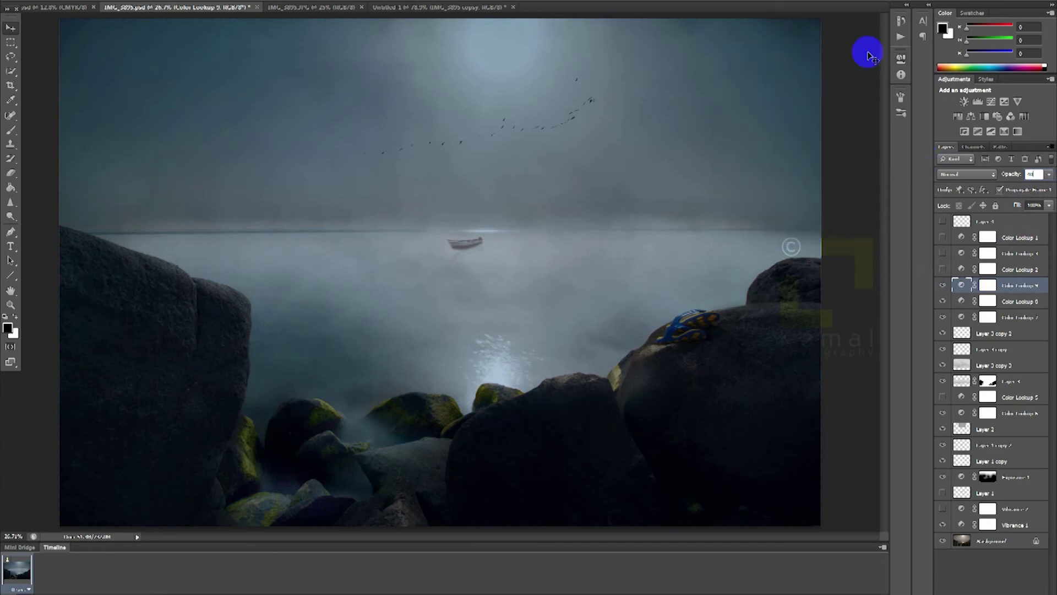
- Show the Layer 4 watermark logo and select Color Lookup 1 through Color Lookup 2
{"action": "left_click", "coordinate": [962, 221]}
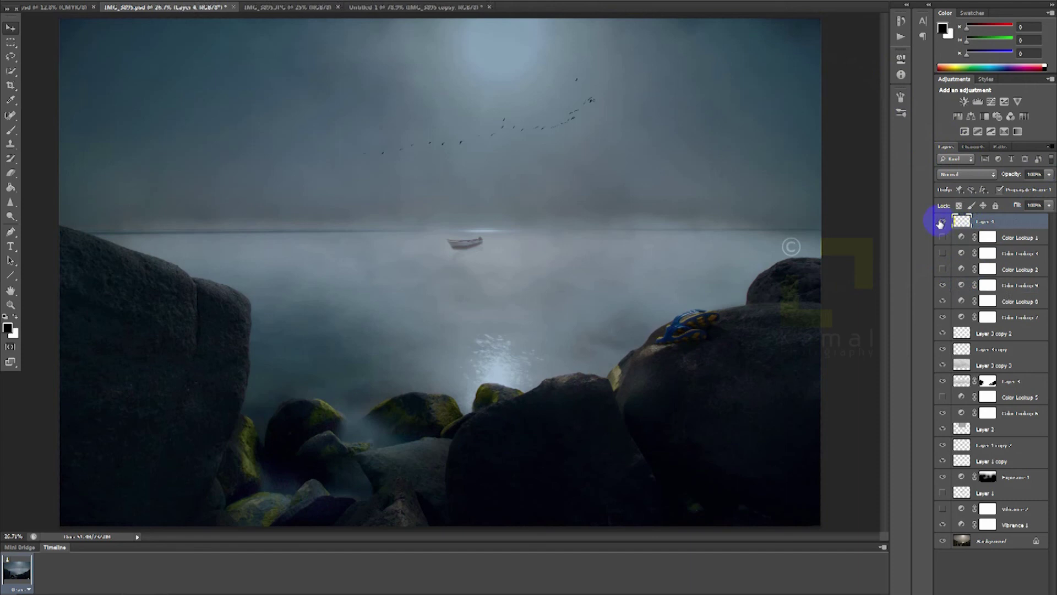
{"action": "left_click", "coordinate": [942, 222]}
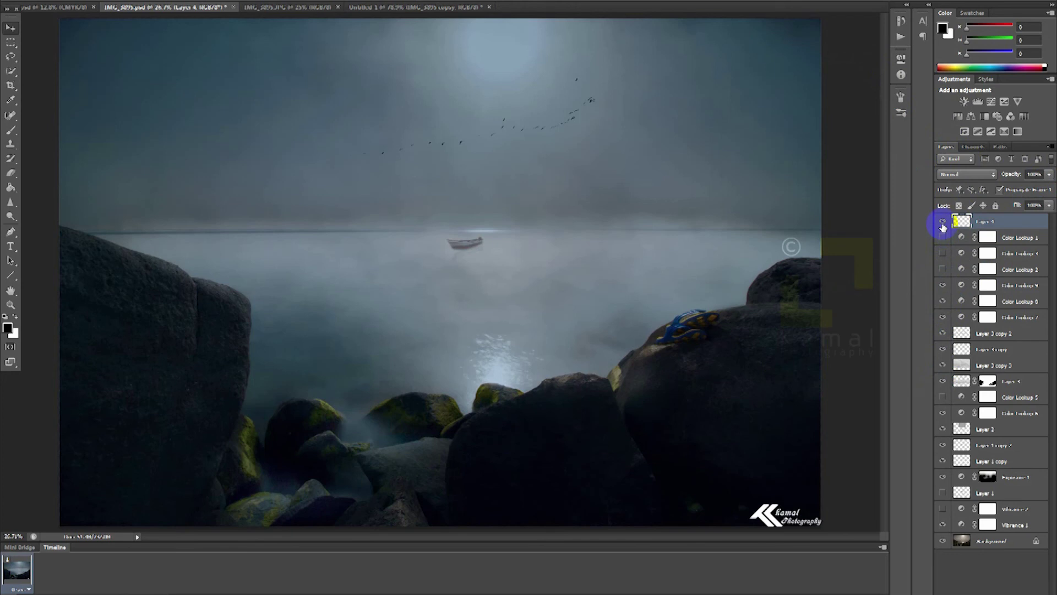
{"action": "left_click", "coordinate": [1007, 237]}
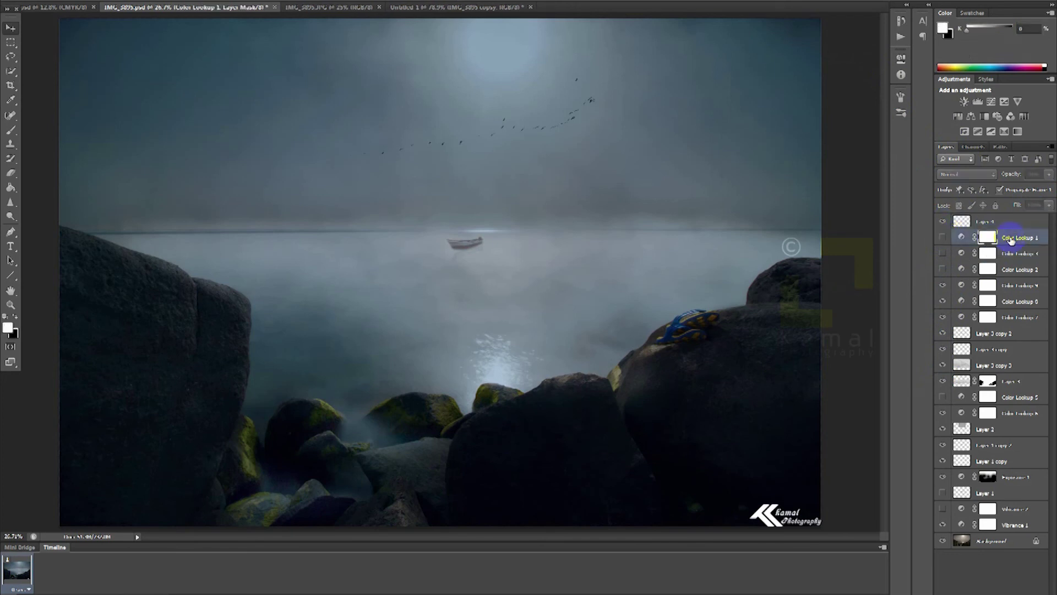
{"action": "left_click", "coordinate": [1018, 270], "text": "shift"}
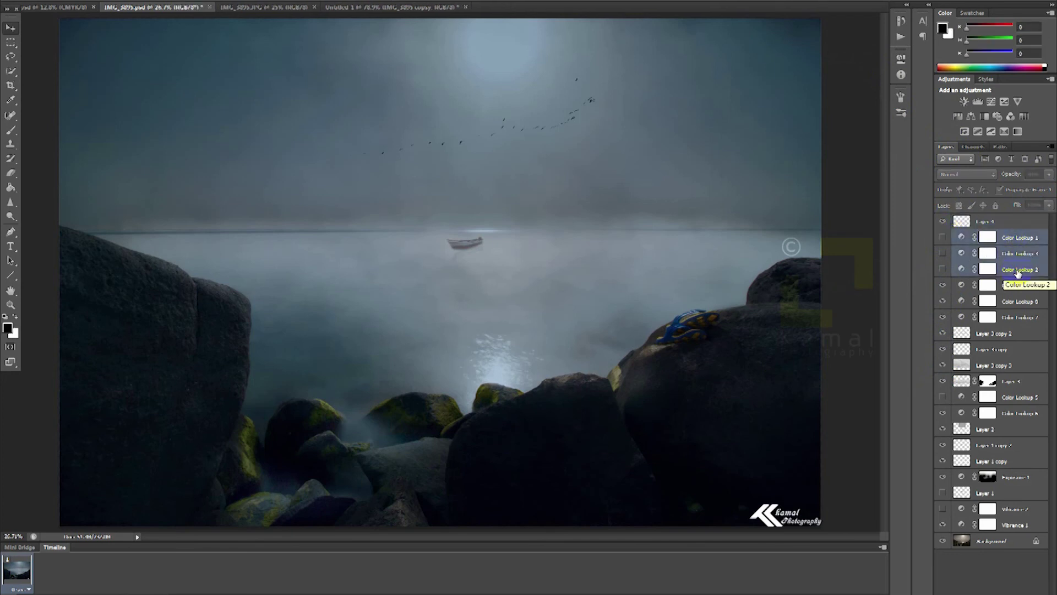
- Delete the three old Color Lookup layers and toggle layers Color Lookup 9 to Layer 3 off and on to compare
{"action": "key", "text": "Delete"}
{"action": "left_click", "coordinate": [949, 222]}
{"action": "left_click_drag", "start_coordinate": [944, 231], "coordinate": [945, 330]}
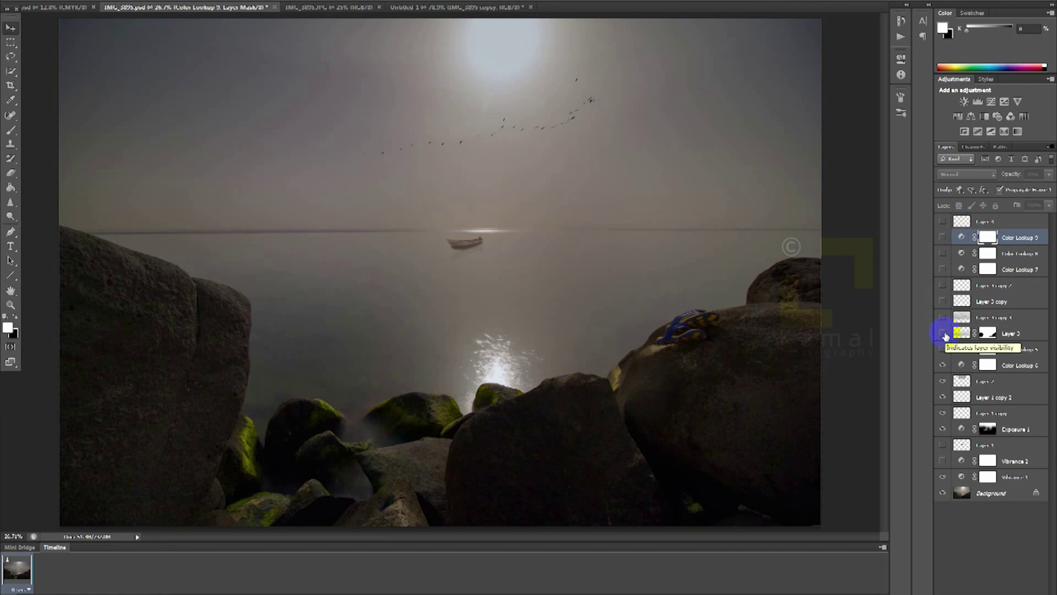
{"action": "left_click_drag", "start_coordinate": [943, 333], "coordinate": [944, 221]}
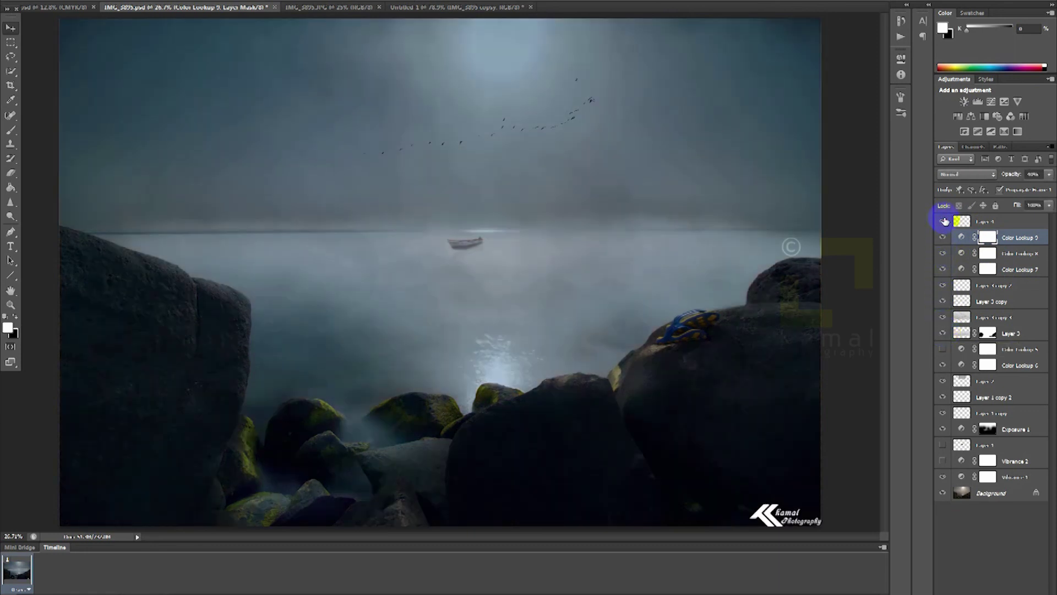